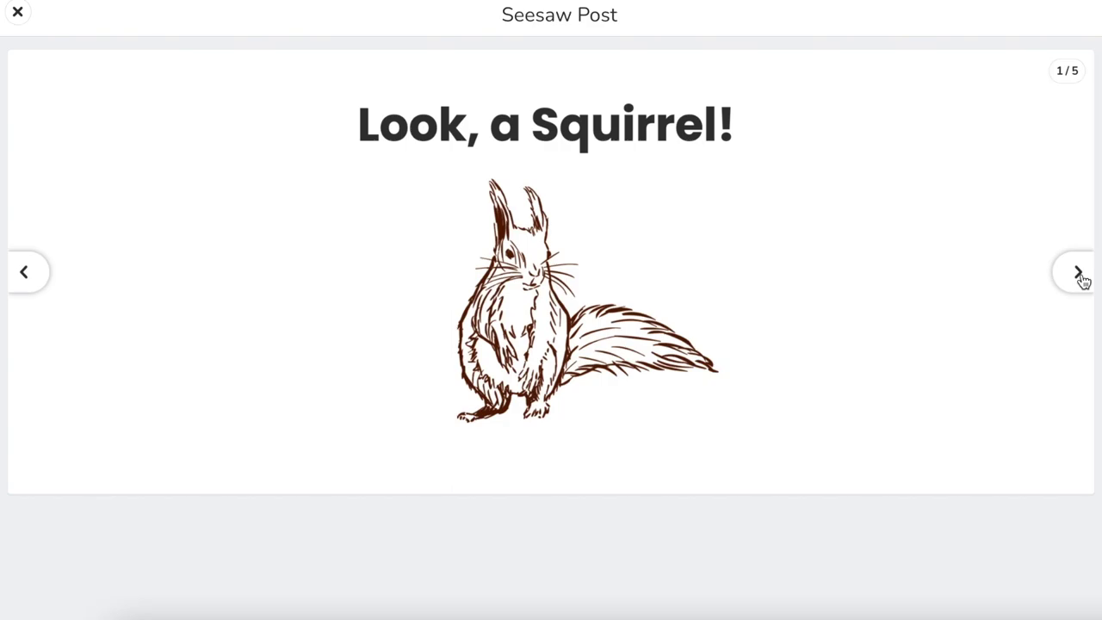
# - Page through the squirrel post to its jump and climb pages
pyautogui.click(1078, 273)
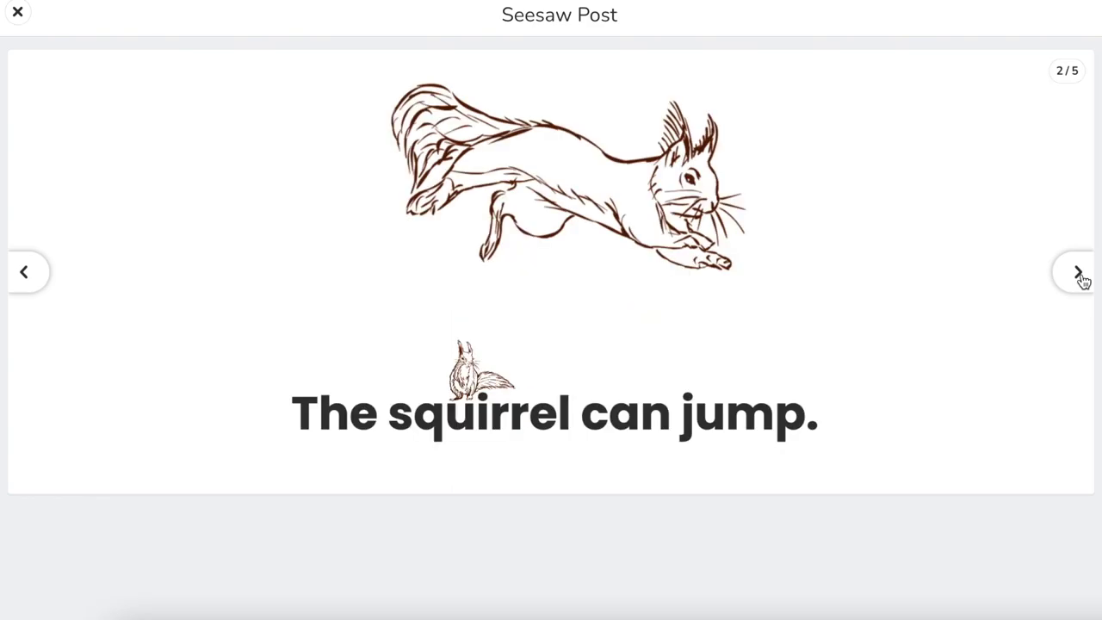
pyautogui.click(1079, 273)
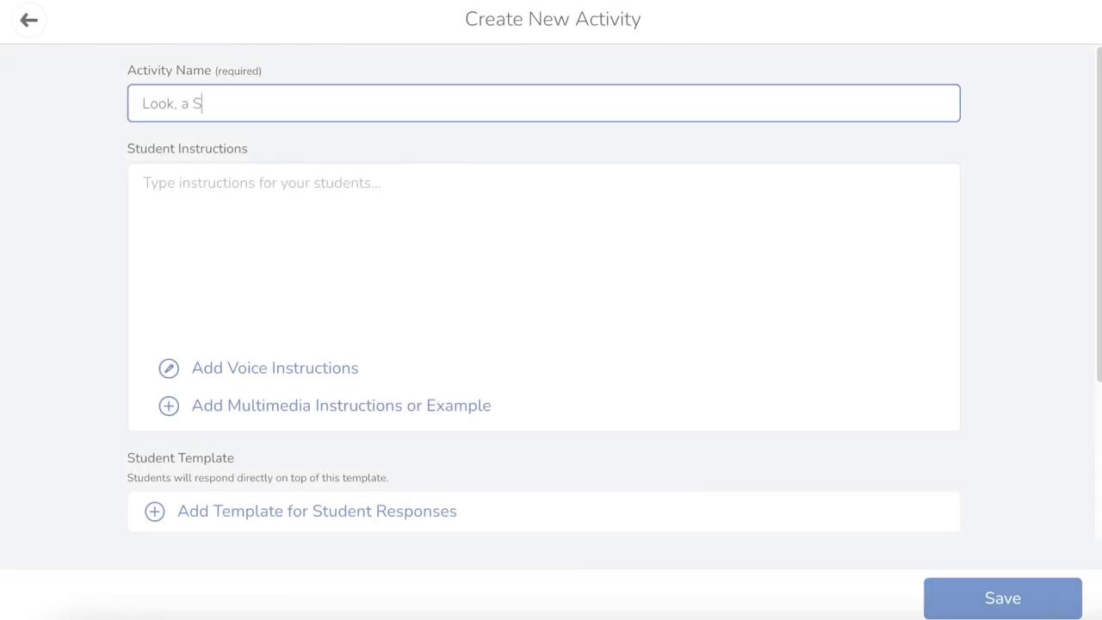
pyautogui.write('qqu')
# - Paste the three numbered student instructions and finish the 'jump.' sentence
pyautogui.click(226, 284)
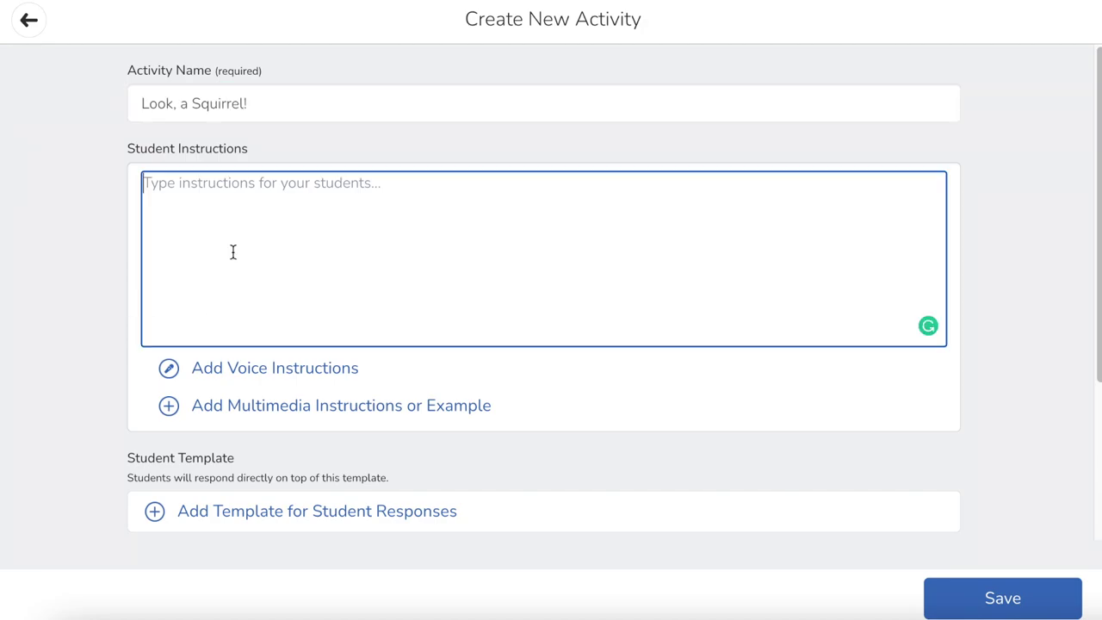
pyautogui.write('1. Click on add :add: 2. Click the :mic: and Read the Story 3. Click on check :check: to turn in your work')
pyautogui.click(69, 289)
pyautogui.scroll(-1, 227, 368)
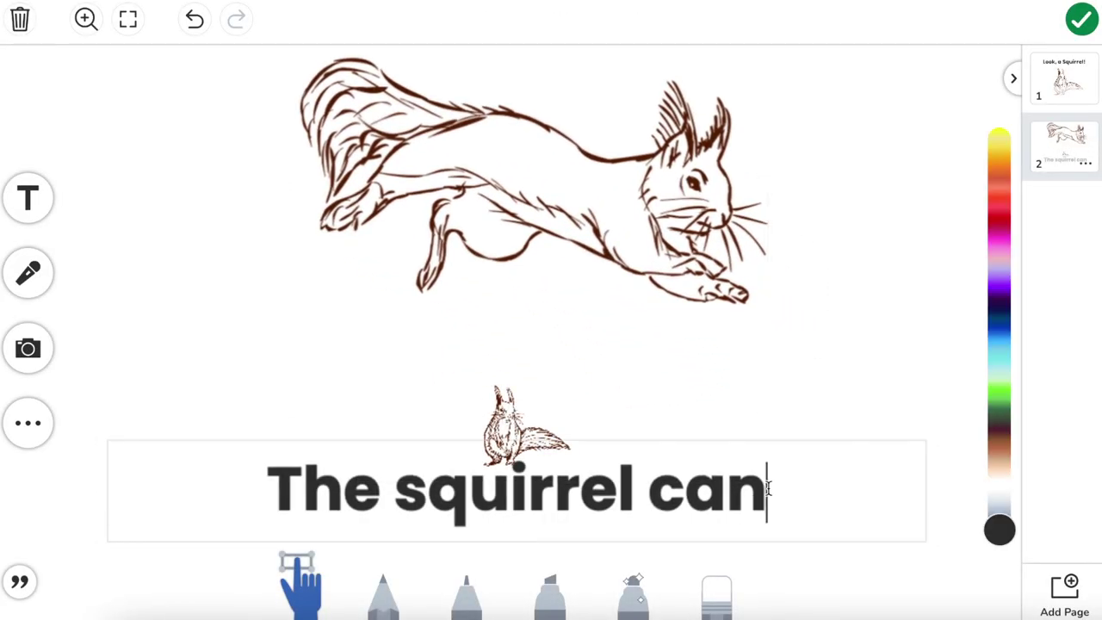
pyautogui.write('jump.')
pyautogui.click(817, 366)
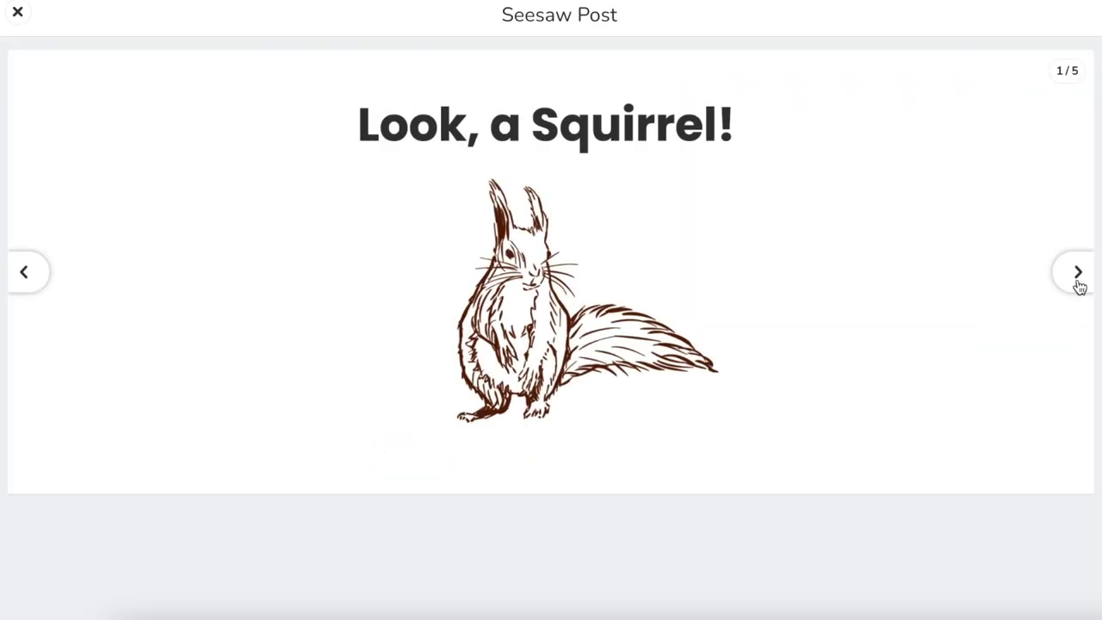
# - Advance through the climb and eat pages, then close the post preview
pyautogui.click(1078, 274)
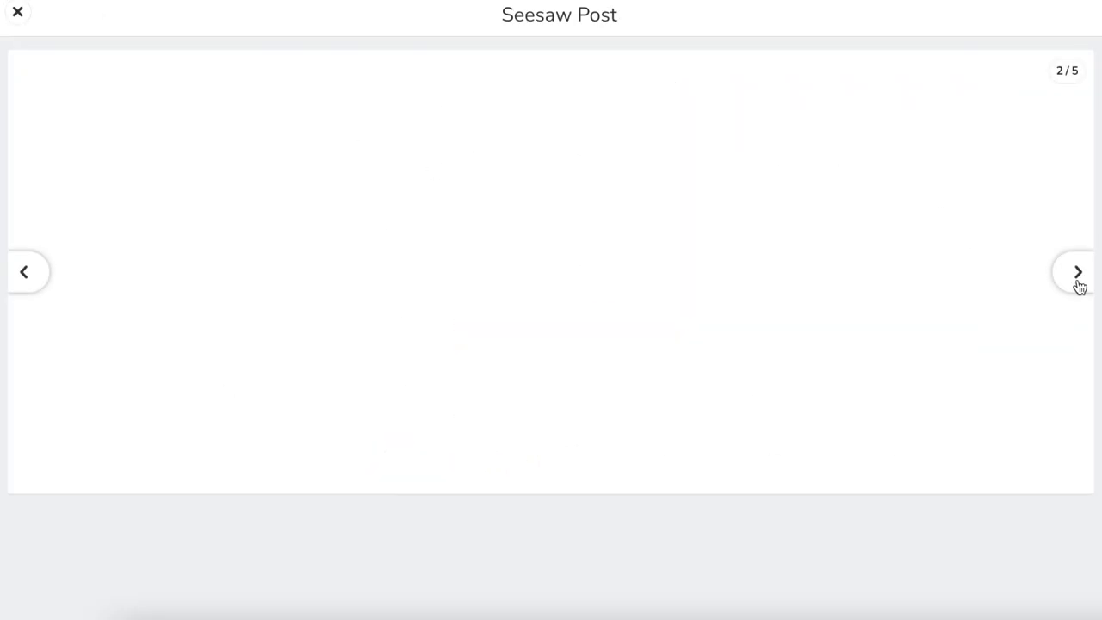
pyautogui.click(1077, 273)
pyautogui.click(1078, 274)
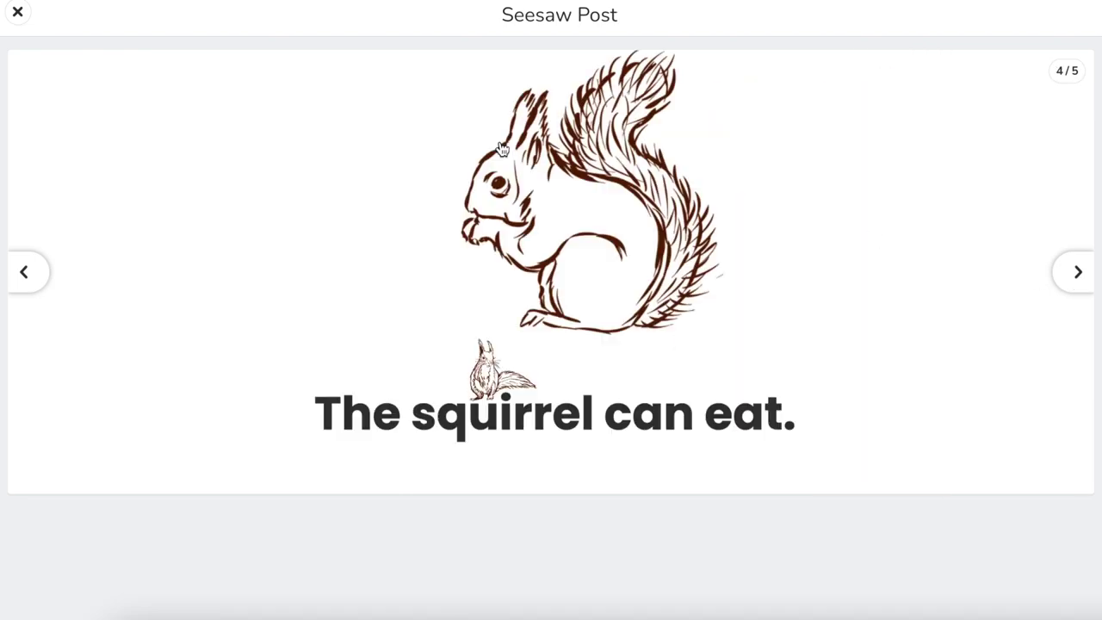
pyautogui.click(17, 12)
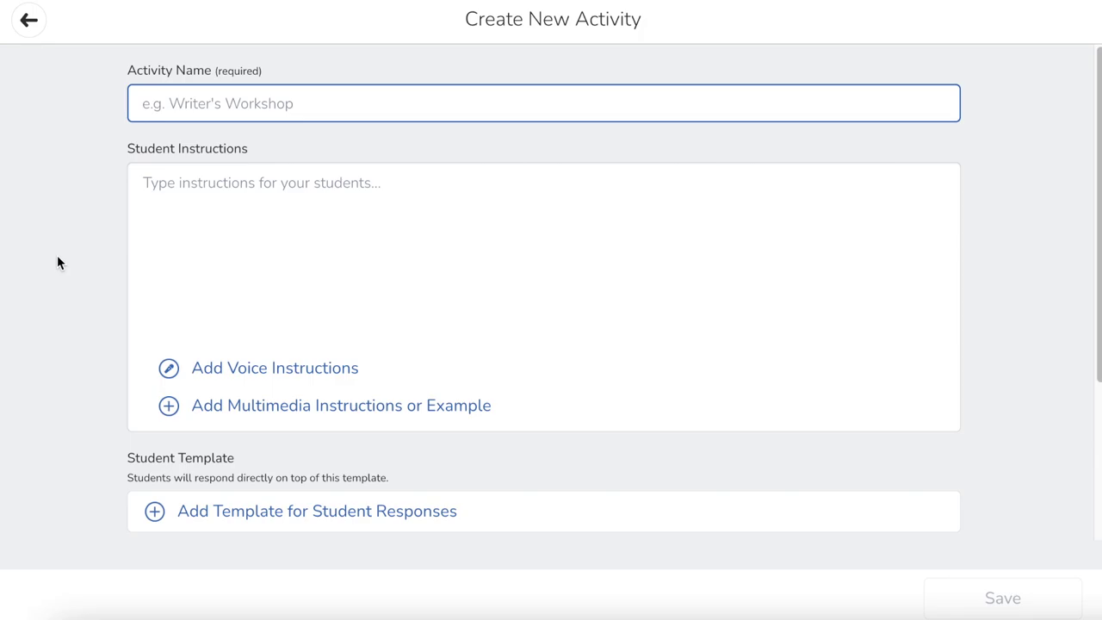
# - Name the activity 'Look, a Squirrel!' and paste the three numbered student instructions
pyautogui.write('Look, a Squirrel!')
pyautogui.click(232, 251)
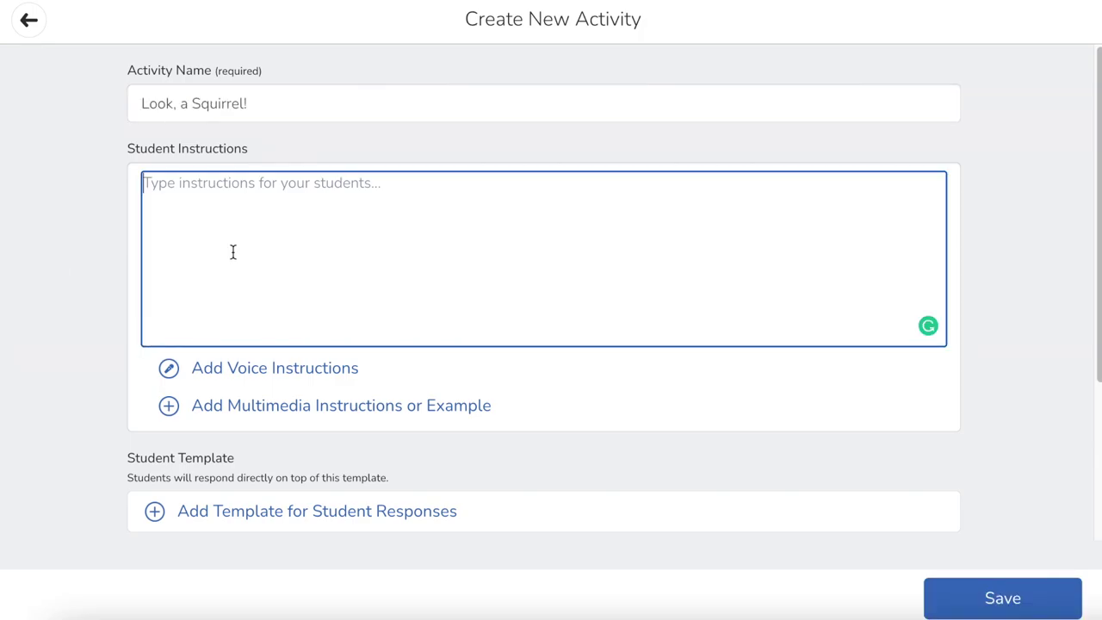
pyautogui.write('1. Click on add :add: 2. Click the :mic: and Read the Story 3. Click on check :check: to turn in your work')
pyautogui.click(68, 290)
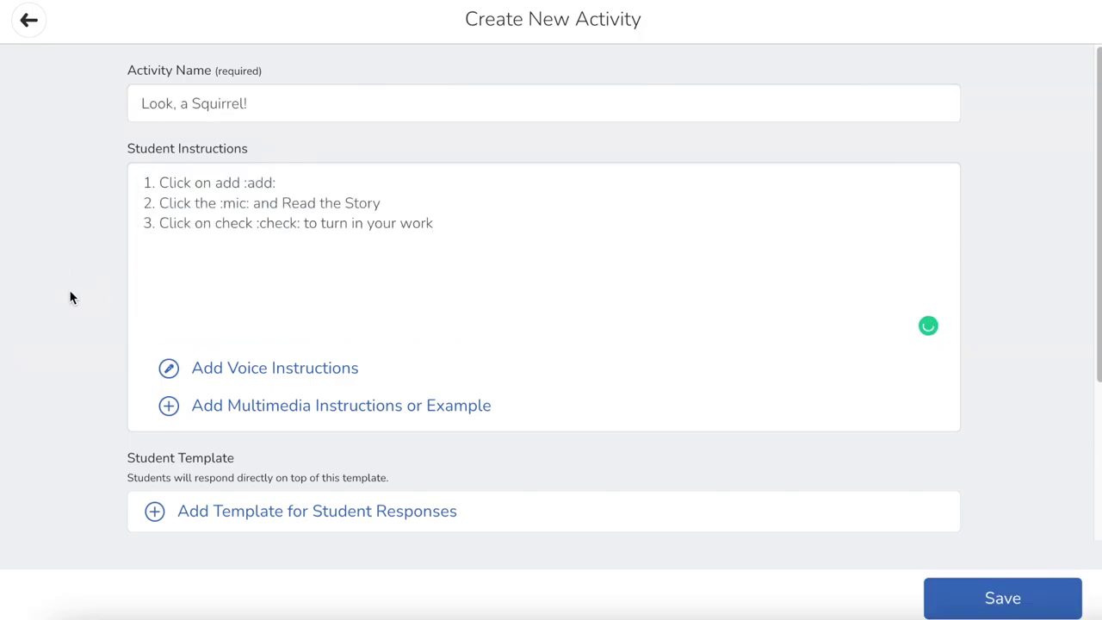
# - Add a Drawing template for student responses
pyautogui.scroll(-2, 97, 305)
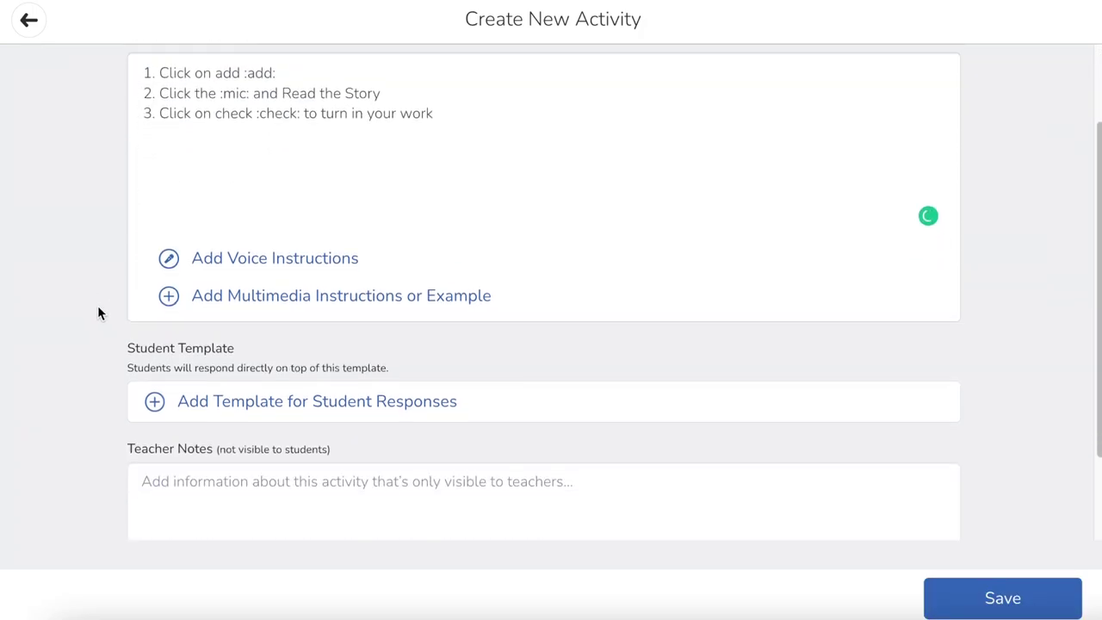
pyautogui.click(327, 408)
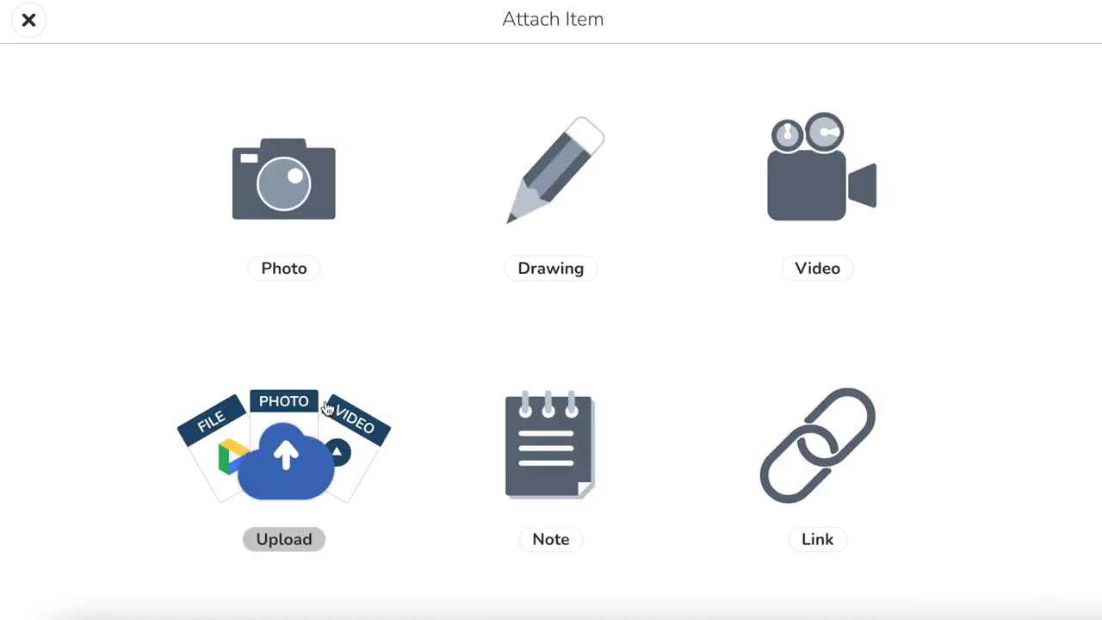
pyautogui.click(566, 170)
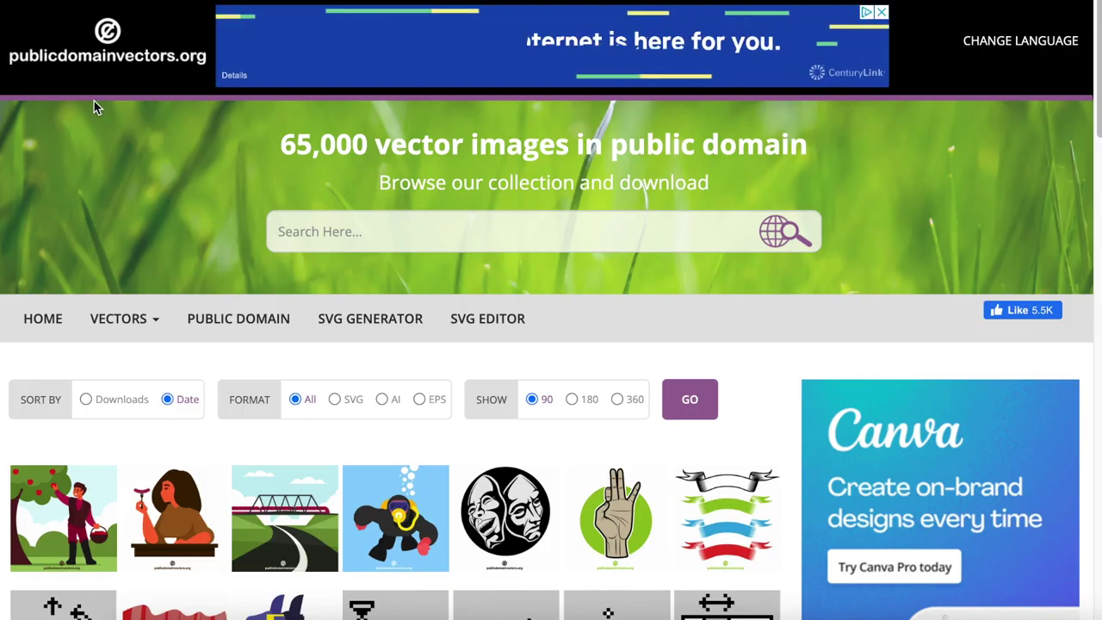
# - Search publicdomainvectors.org for squirrel images and browse the results
pyautogui.click(358, 233)
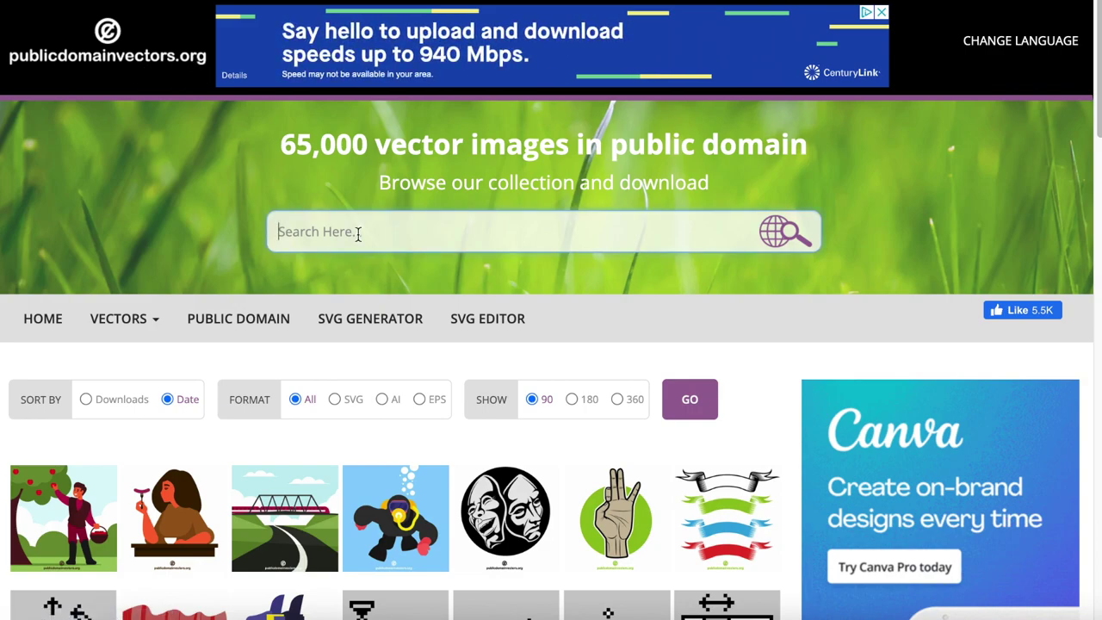
pyautogui.write('squirrel')
pyautogui.press('Return')
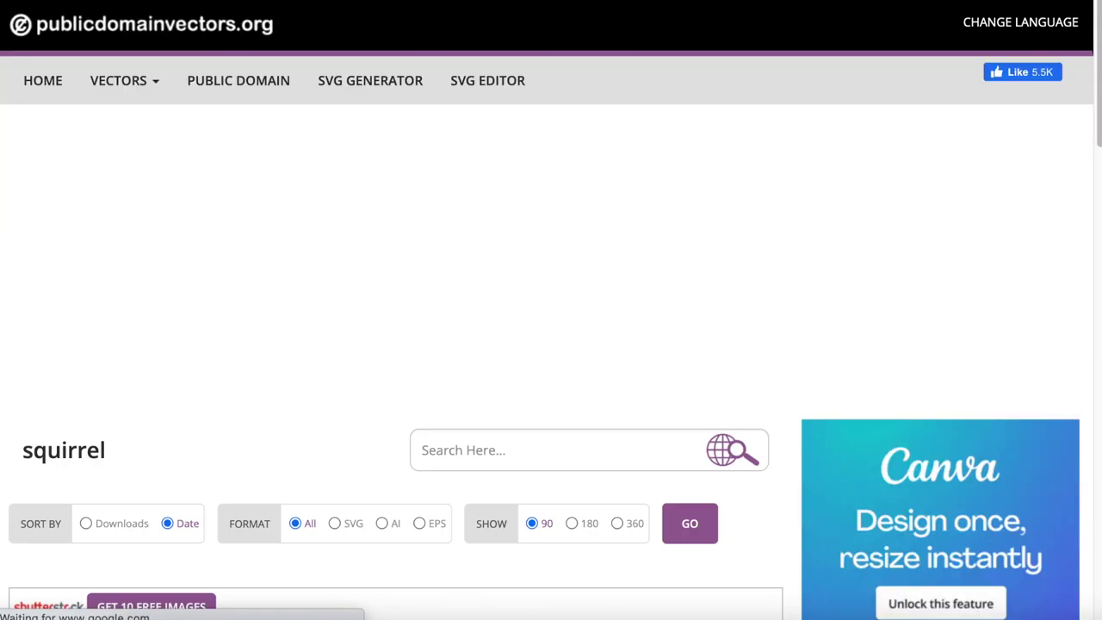
pyautogui.scroll(-6, 431, 374)
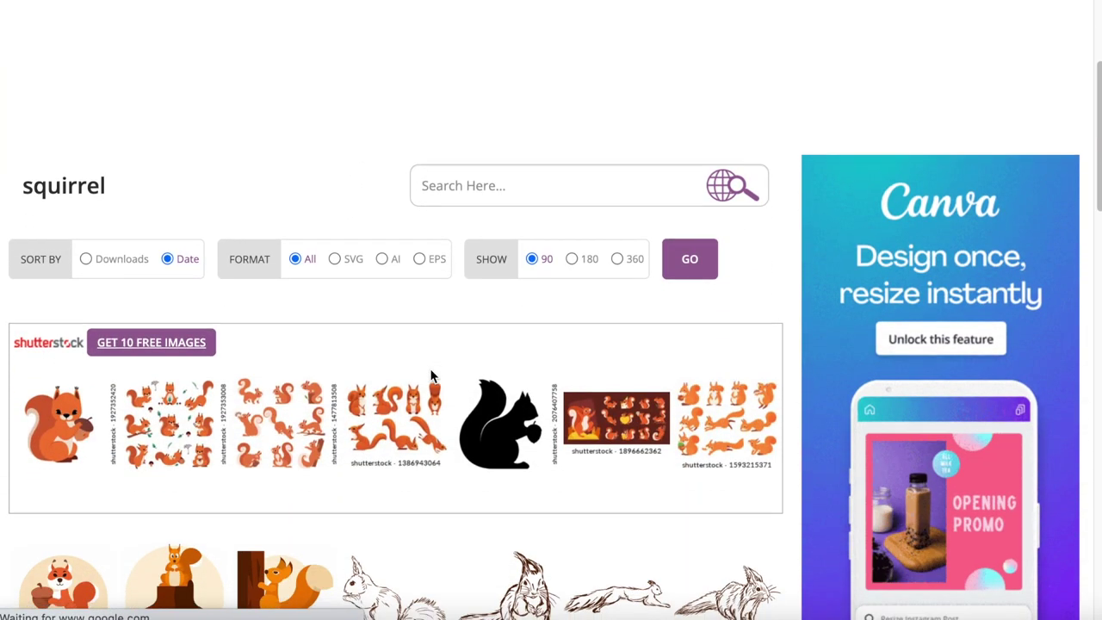
pyautogui.scroll(-3, 433, 376)
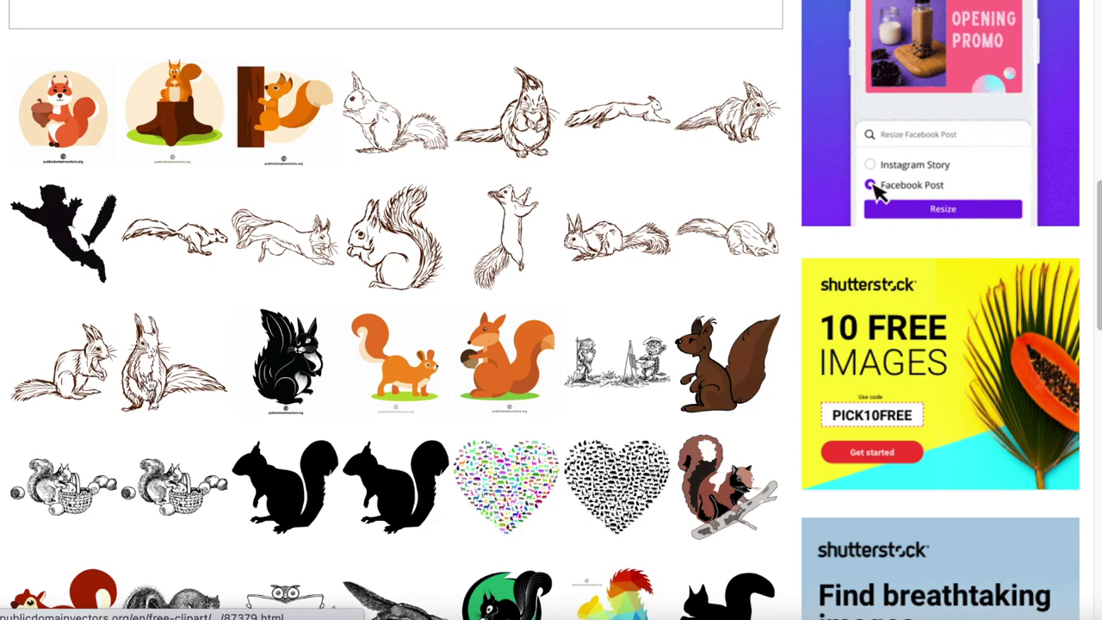
# - Copy the squirrel image from the 'Squirrel vector sketch' page
pyautogui.click(161, 380)
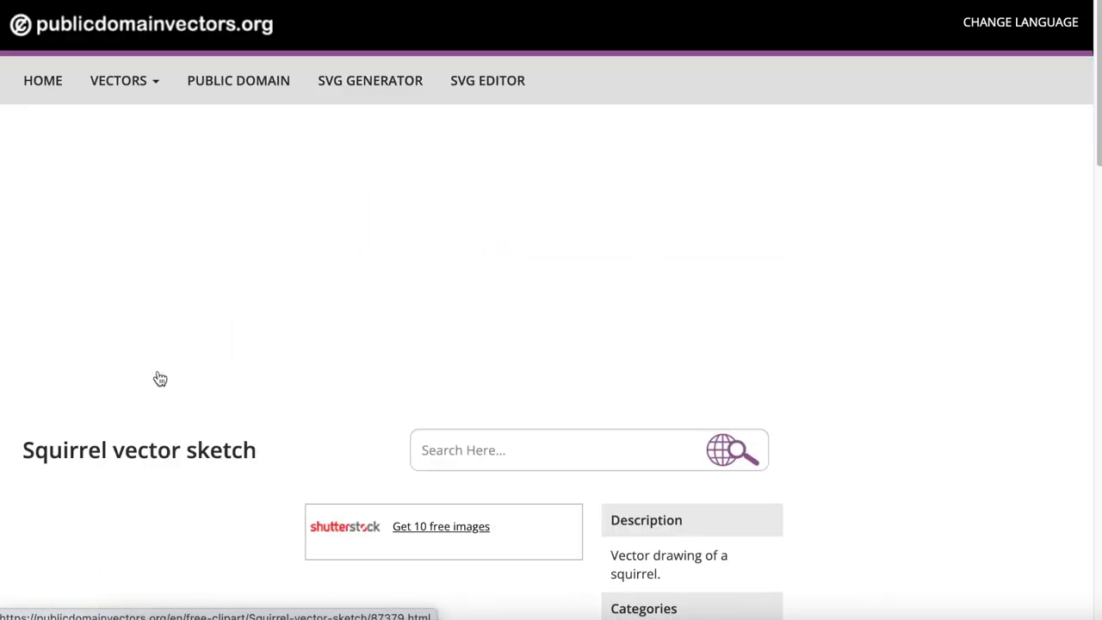
pyautogui.scroll(-5, 160, 379)
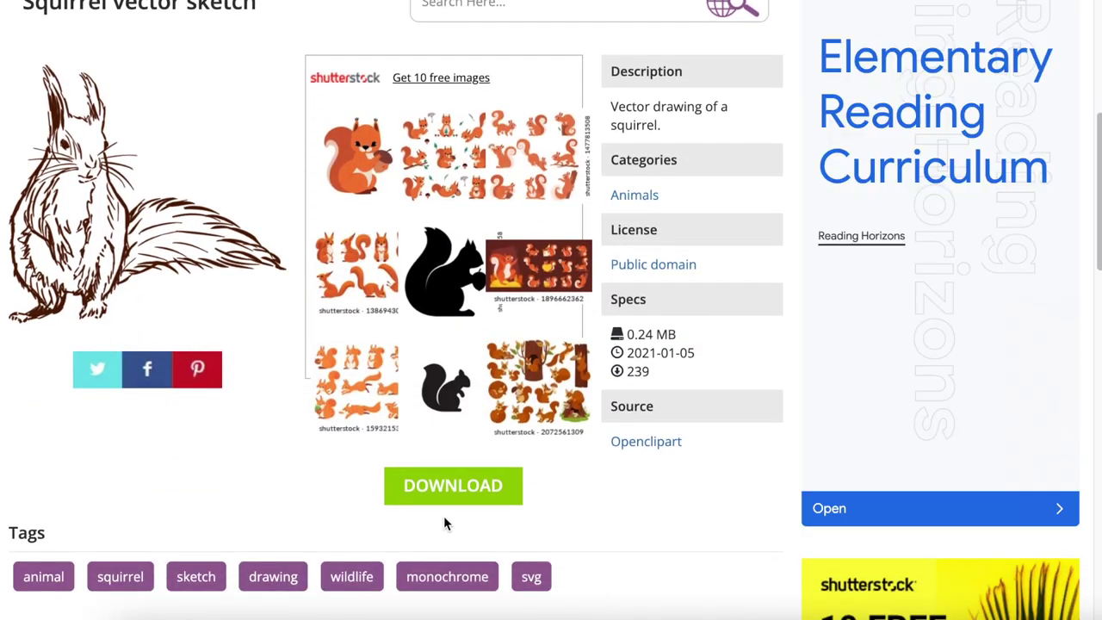
pyautogui.rightClick(74, 212)
pyautogui.click(118, 259)
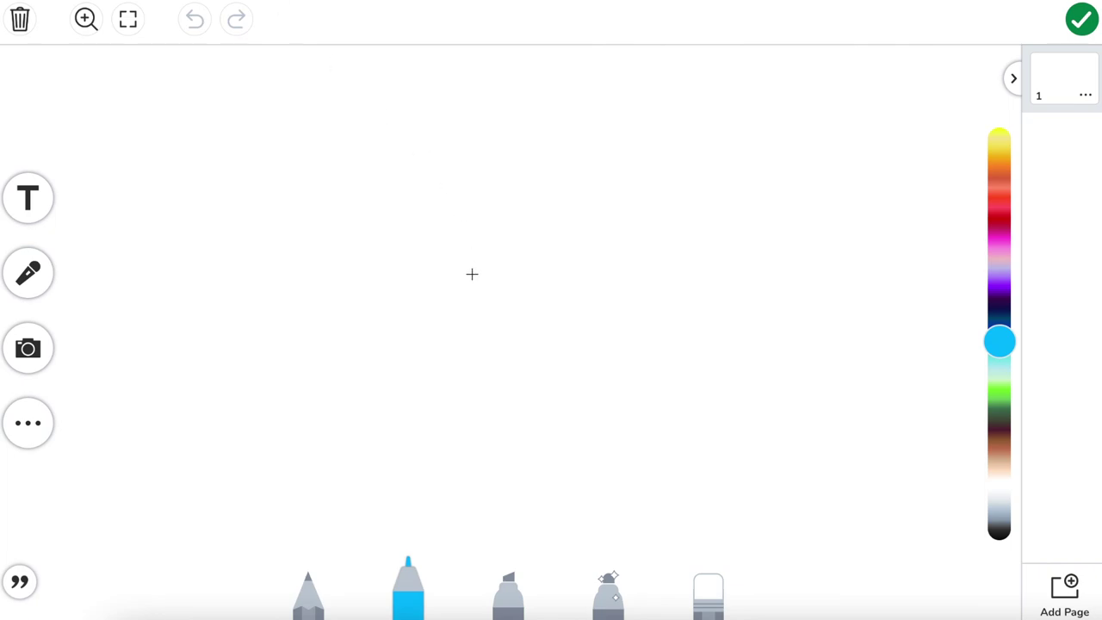
# - Paste the squirrel sketch onto page 1, shrink it and centre it
pyautogui.hotkey('ctrl', 'v')
pyautogui.moveTo(821, 63); pyautogui.dragTo(544, 277)
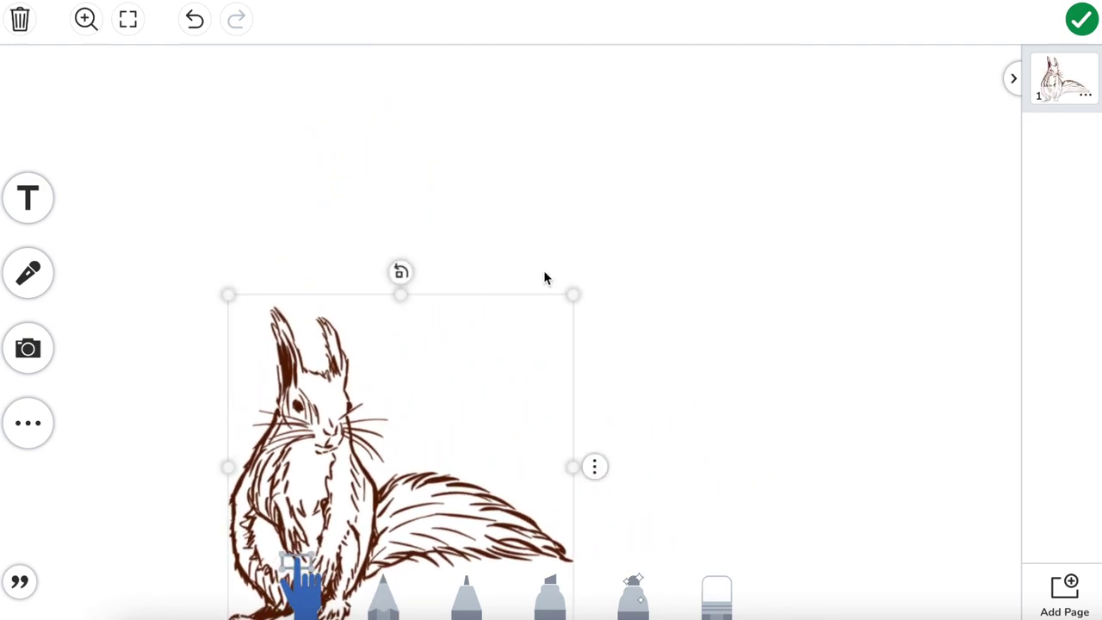
pyautogui.moveTo(370, 398); pyautogui.dragTo(520, 303)
pyautogui.click(240, 170)
# - Add a one-line 'Look, a Squirrel!' text box in plain text style
pyautogui.click(35, 198)
pyautogui.write('Look, A')
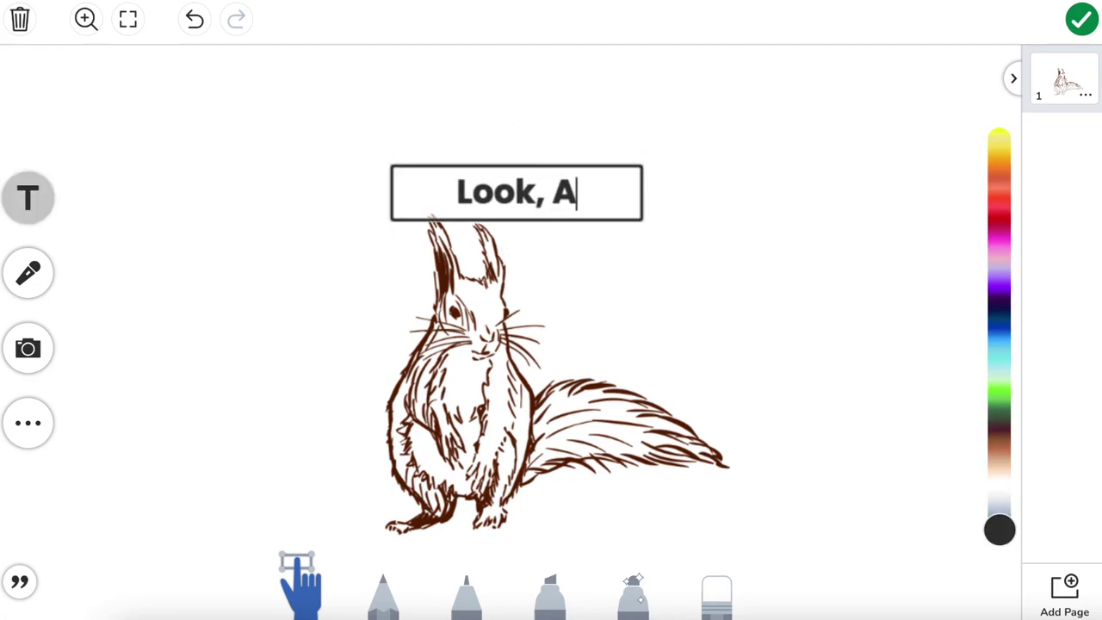
pyautogui.press('BackSpace')
pyautogui.write('a Squirrel!')
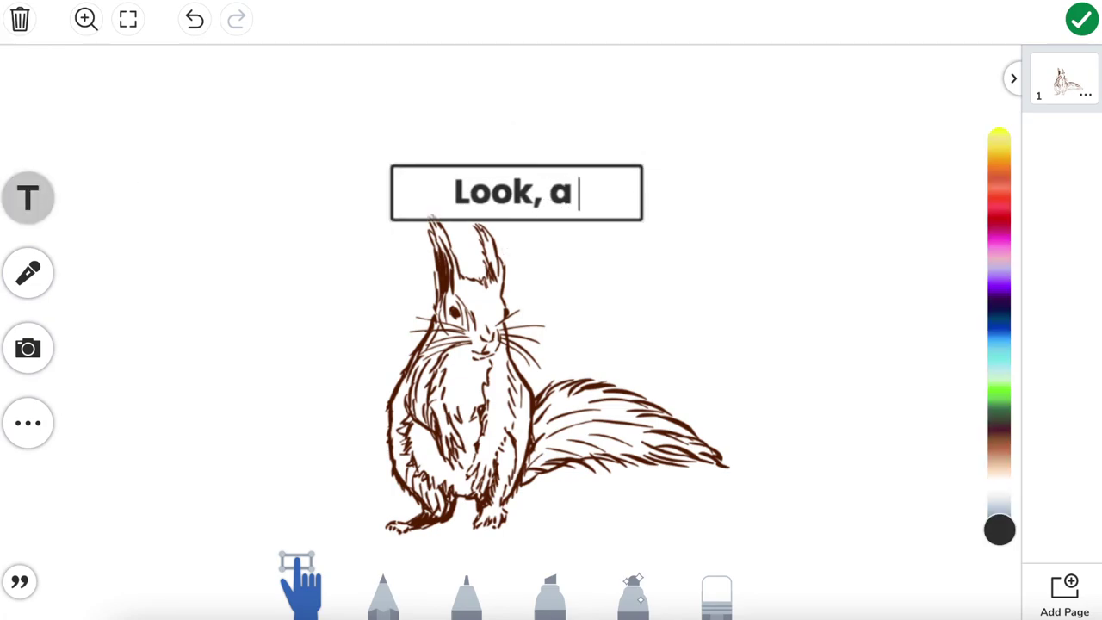
pyautogui.moveTo(642, 192); pyautogui.dragTo(838, 193)
pyautogui.click(612, 246)
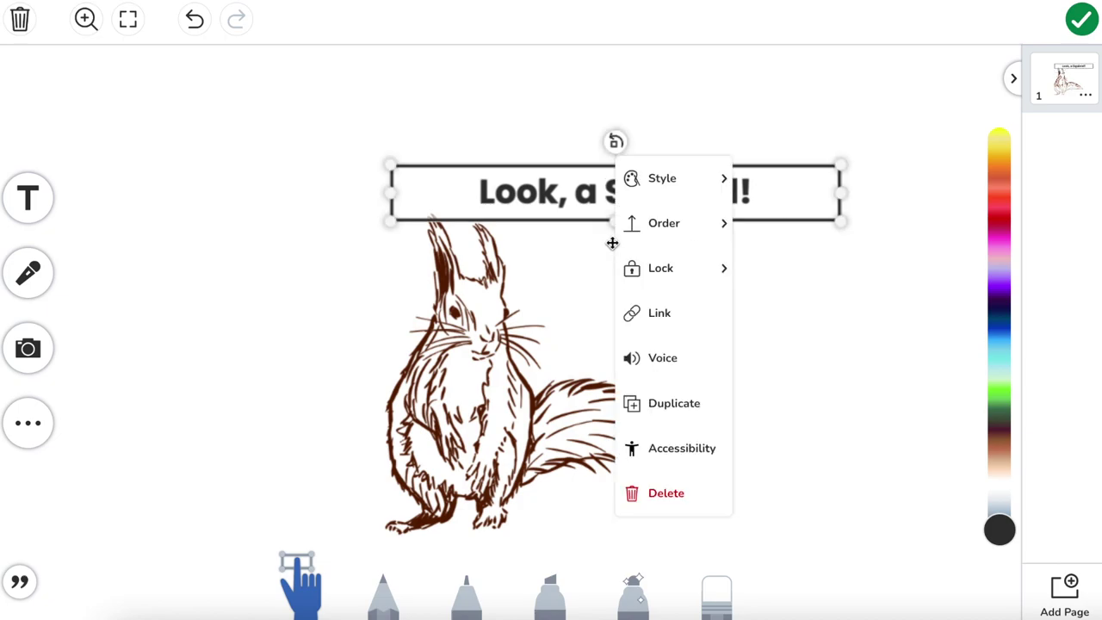
pyautogui.click(683, 178)
pyautogui.click(759, 312)
pyautogui.click(522, 275)
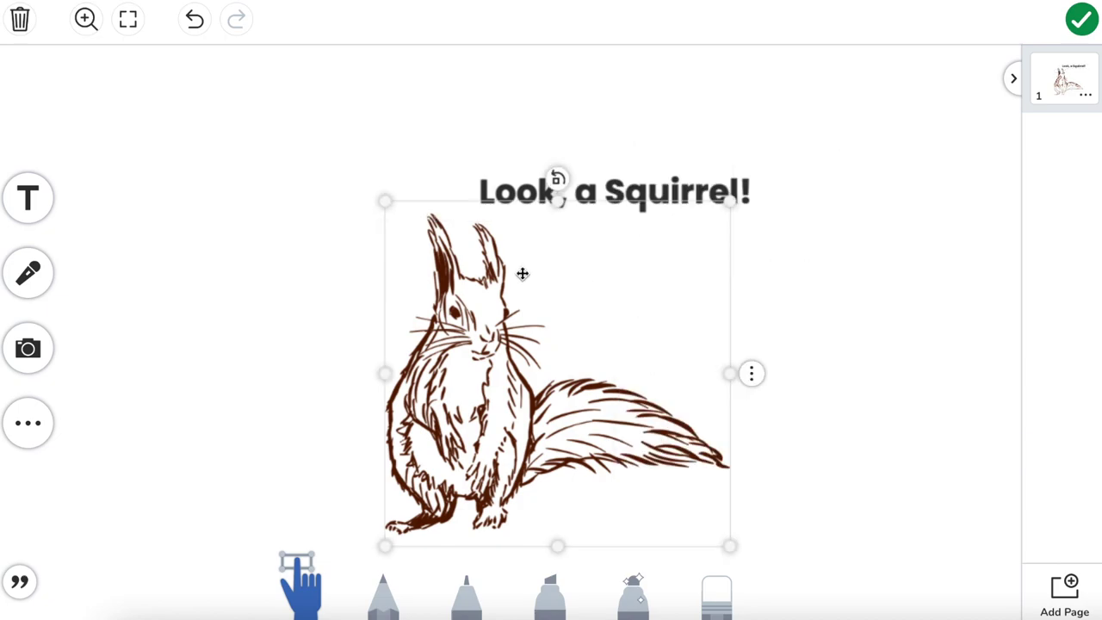
# - Enlarge the title and move it above the squirrel
pyautogui.click(843, 172)
pyautogui.click(864, 152)
pyautogui.moveTo(864, 151); pyautogui.dragTo(964, 120)
pyautogui.moveTo(844, 172); pyautogui.dragTo(586, 142)
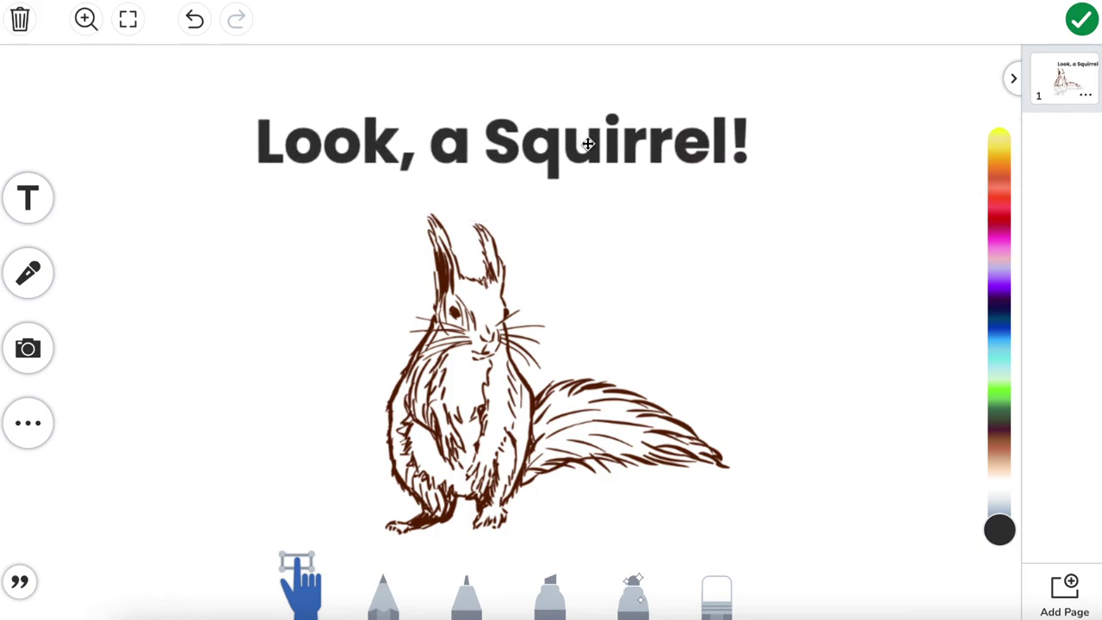
pyautogui.click(834, 292)
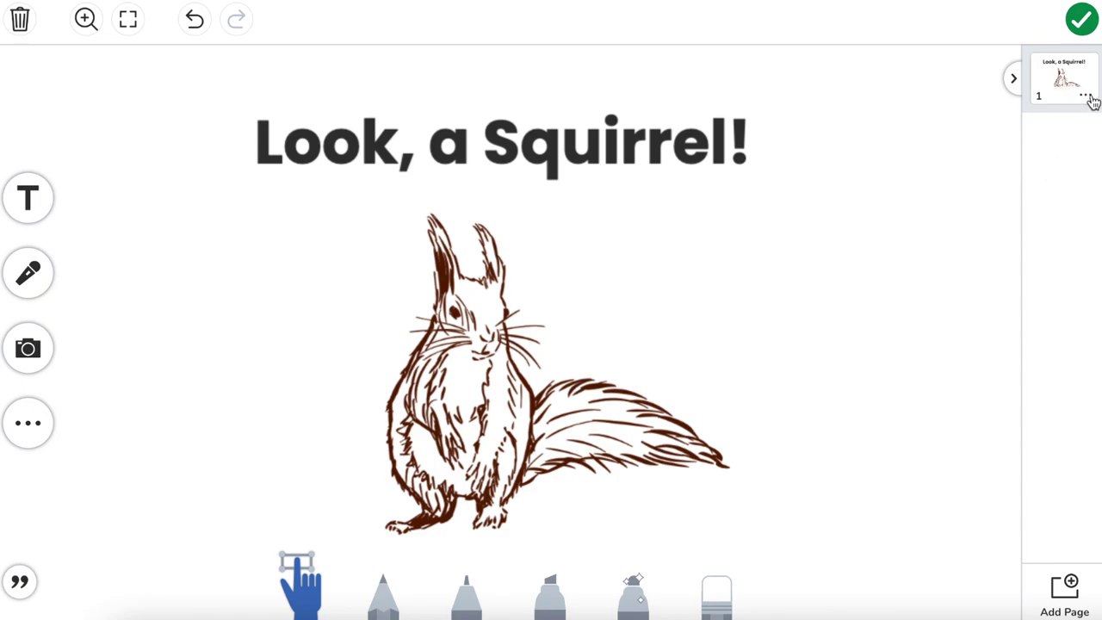
# - Duplicate page 1 as page 2, with the squirrel on top and the title below
pyautogui.click(1086, 96)
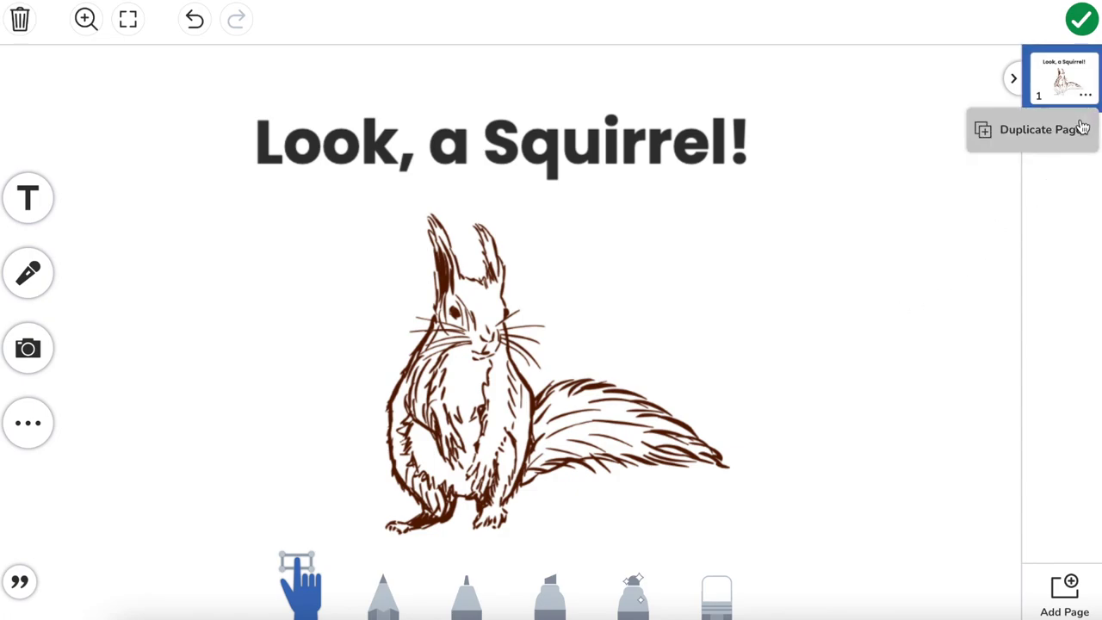
pyautogui.click(1081, 129)
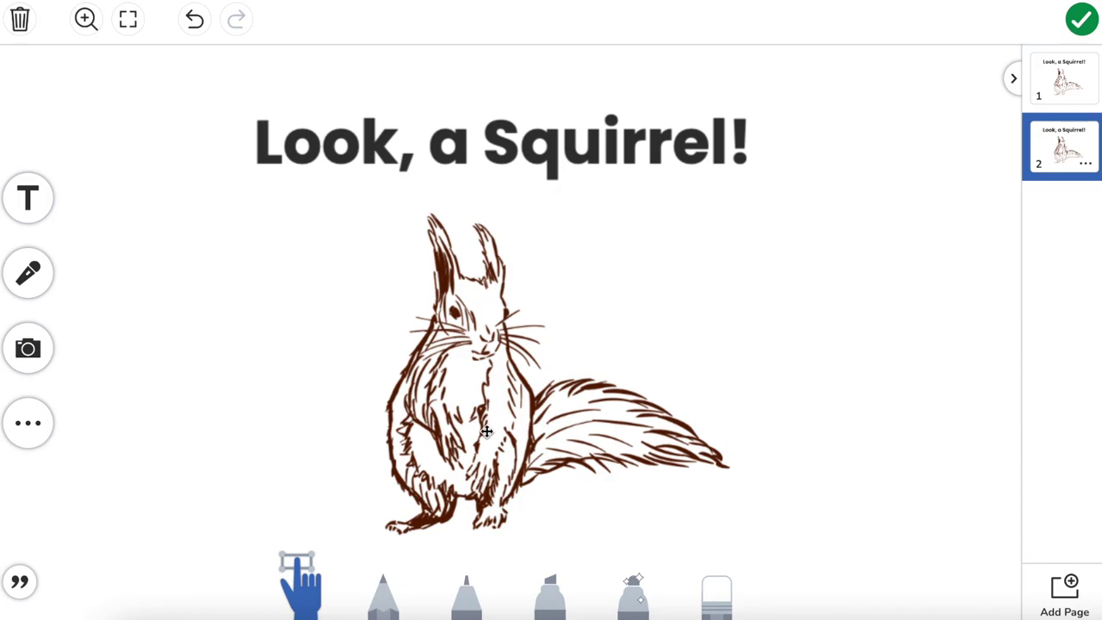
pyautogui.moveTo(475, 372); pyautogui.dragTo(578, 146)
pyautogui.moveTo(457, 146); pyautogui.dragTo(435, 499)
pyautogui.moveTo(568, 230); pyautogui.dragTo(523, 307)
pyautogui.moveTo(532, 494); pyautogui.dragTo(565, 504)
# - Replace the page 2 caption with 'The squirrel can'
pyautogui.doubleClick(527, 496)
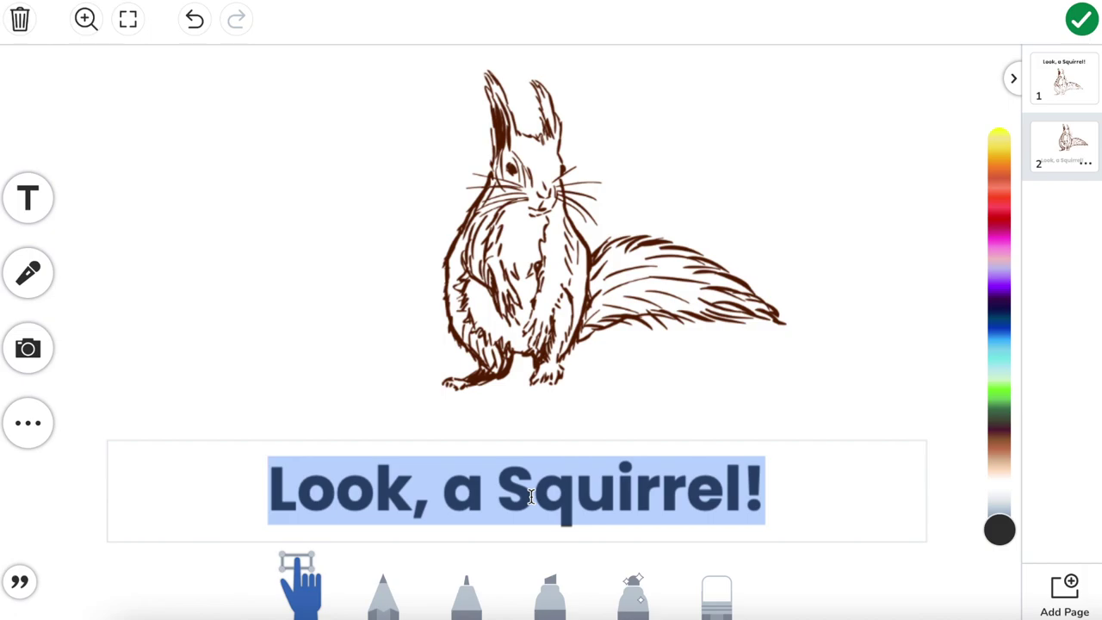
pyautogui.write('The squirrel can')
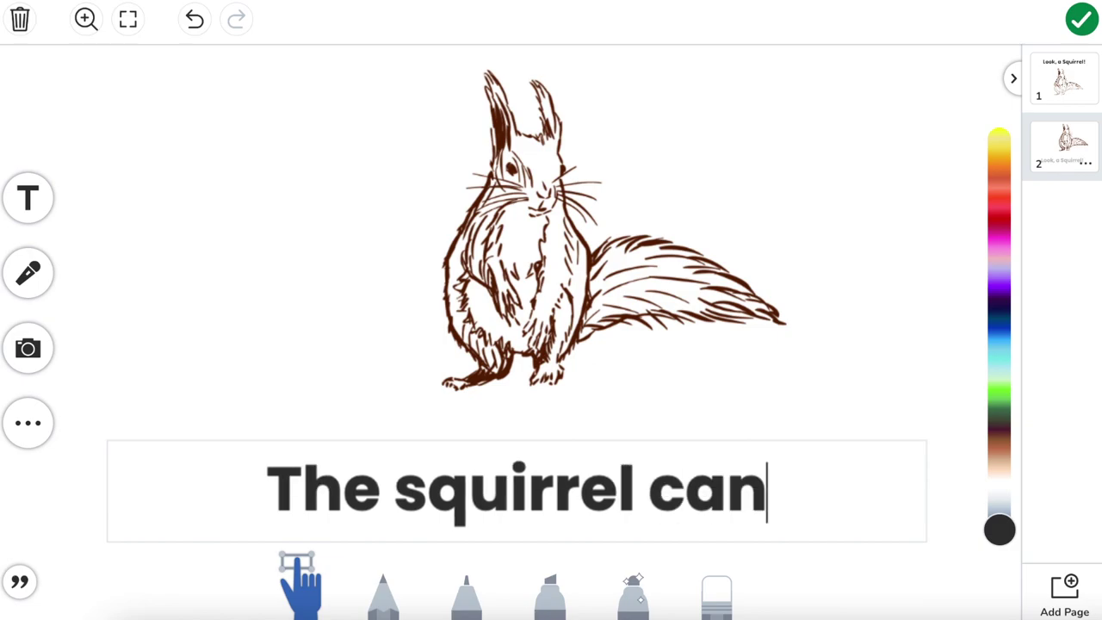
pyautogui.write('.')
pyautogui.press('BackSpace')
pyautogui.press('BackSpace')
pyautogui.click(859, 368)
# - Shrink page 2's squirrel sketch to a small figure resting above 'The squirrel can'
pyautogui.click(863, 356)
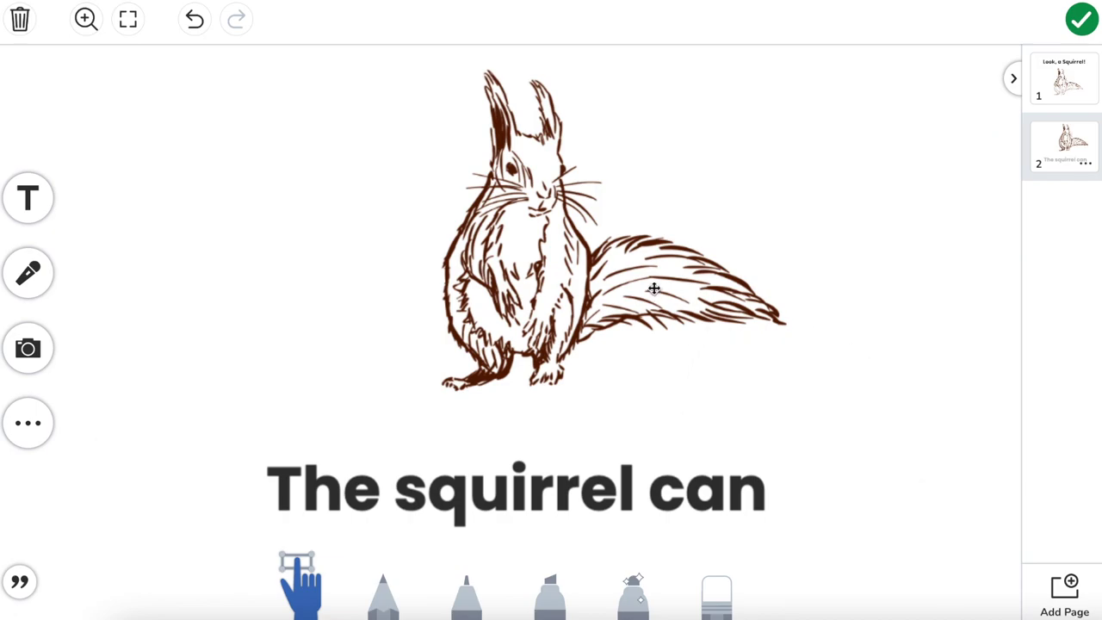
pyautogui.click(597, 284)
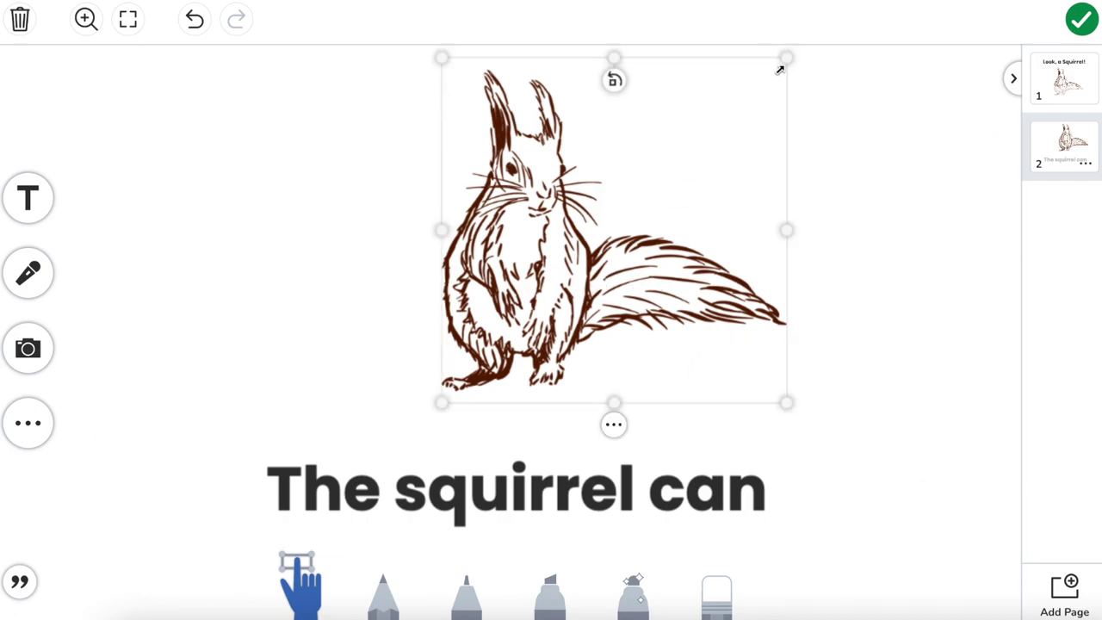
pyautogui.moveTo(785, 61); pyautogui.dragTo(527, 314)
pyautogui.moveTo(480, 385); pyautogui.dragTo(514, 454)
pyautogui.click(922, 477)
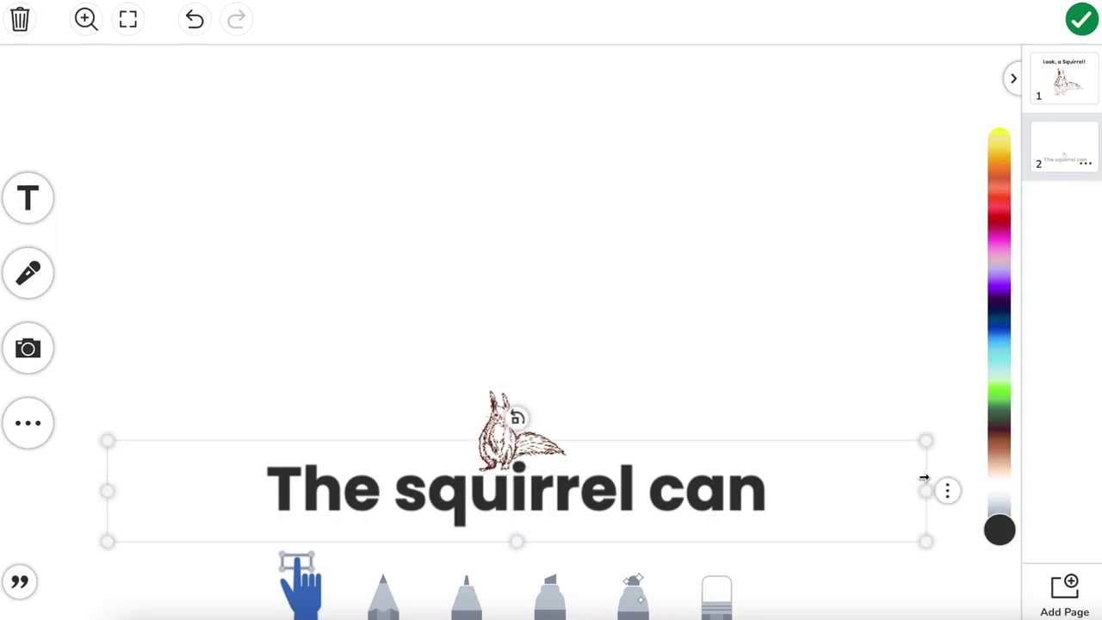
pyautogui.click(846, 395)
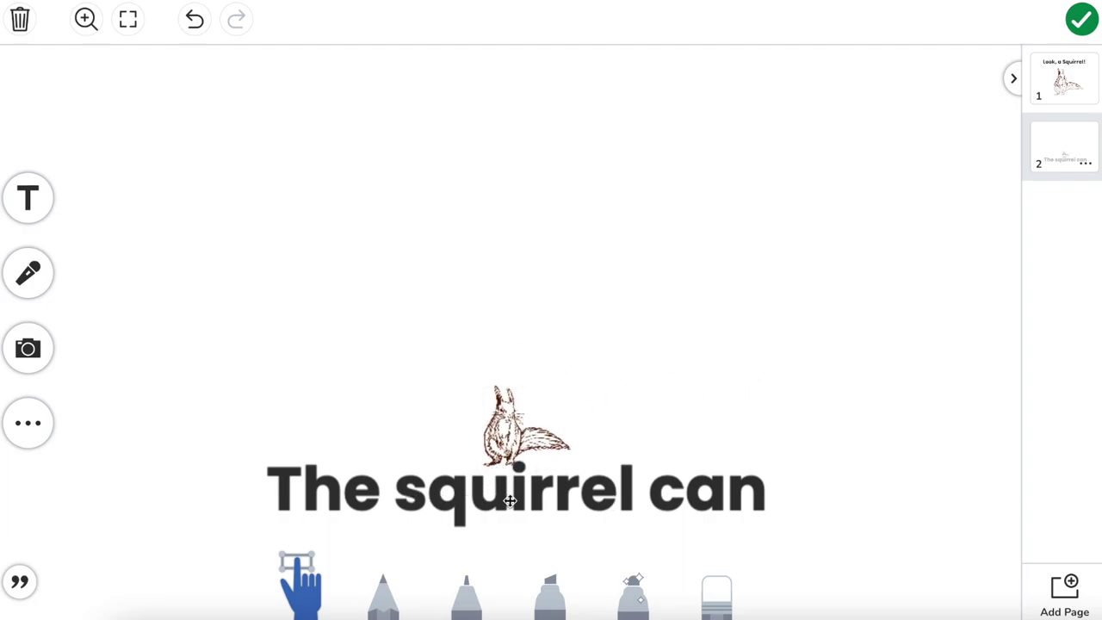
pyautogui.click(506, 424)
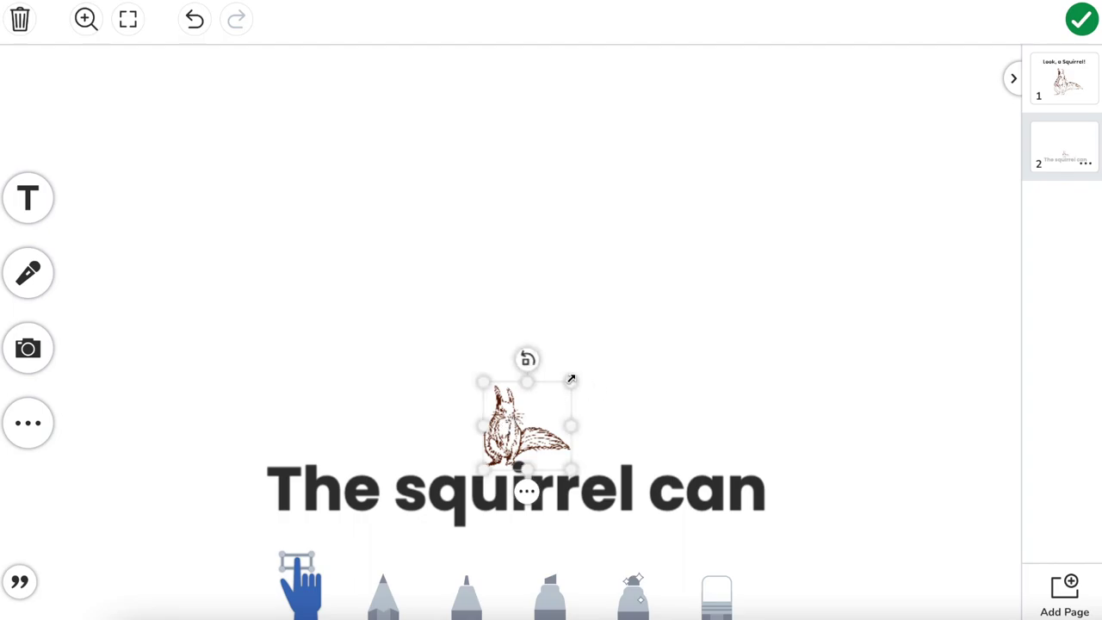
pyautogui.click(721, 337)
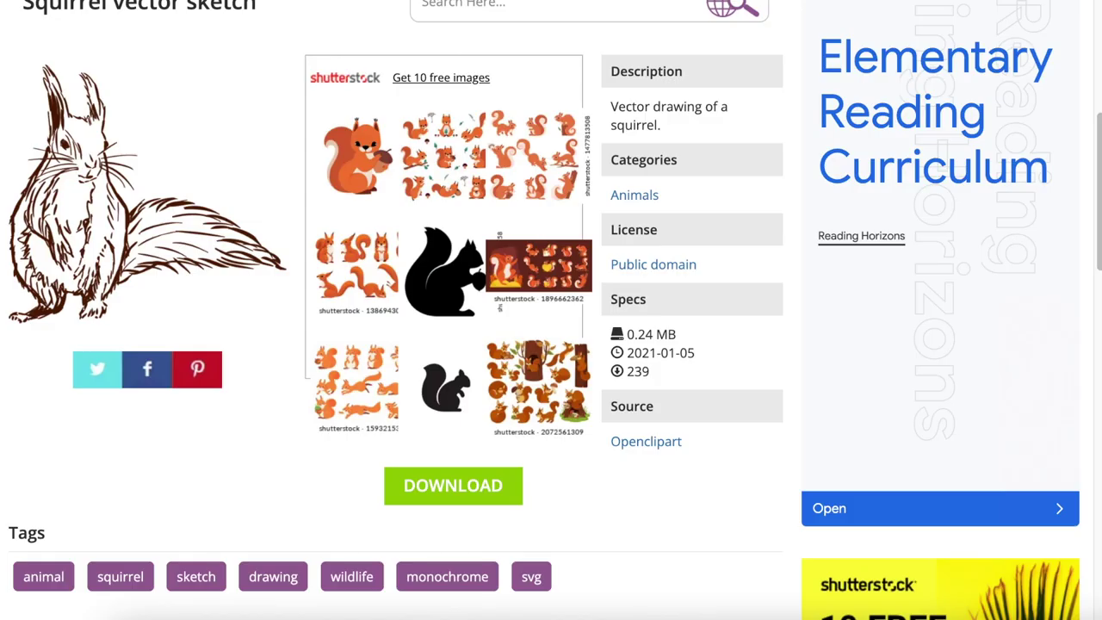
# - Copy the image from the 'Squirrel running' page in the squirrel search results
pyautogui.hotkey('alt', 'Left')
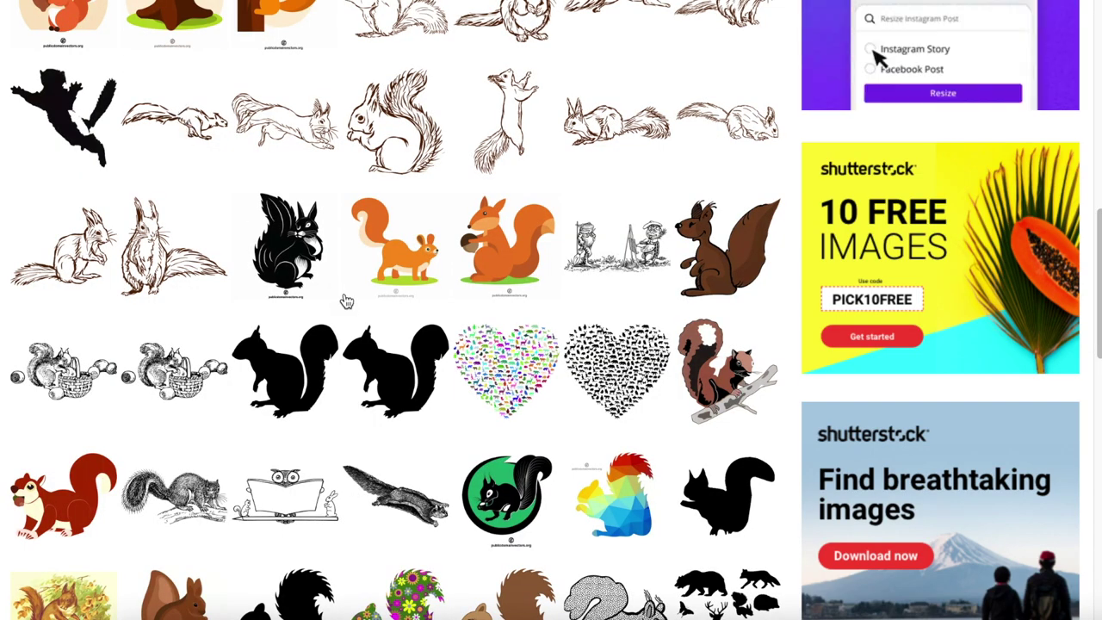
pyautogui.scroll(10, 350, 308)
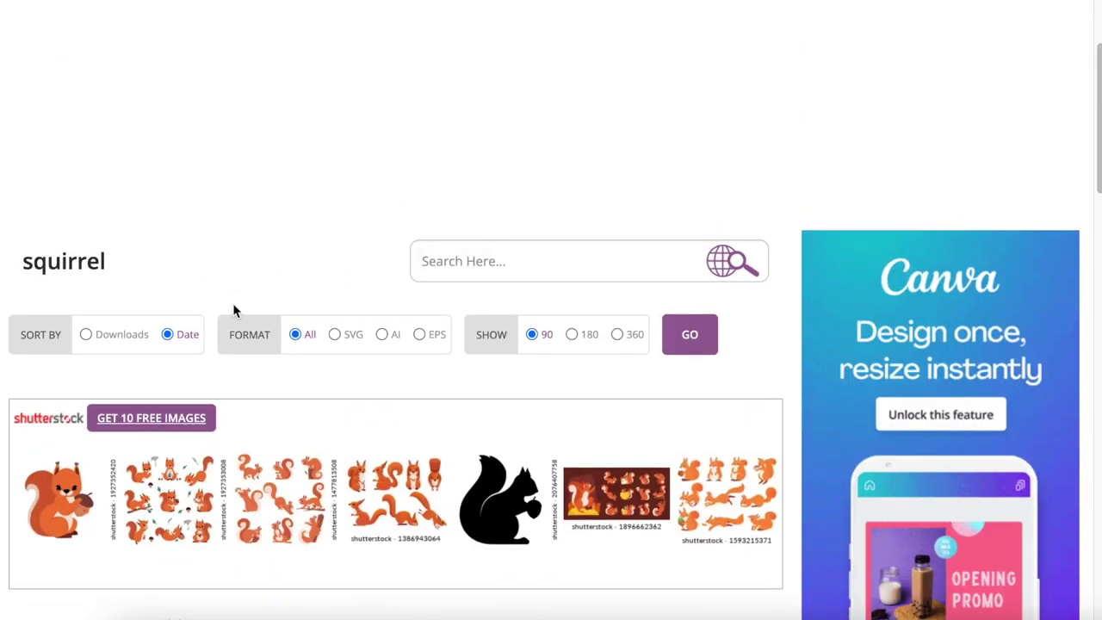
pyautogui.scroll(-5, 458, 344)
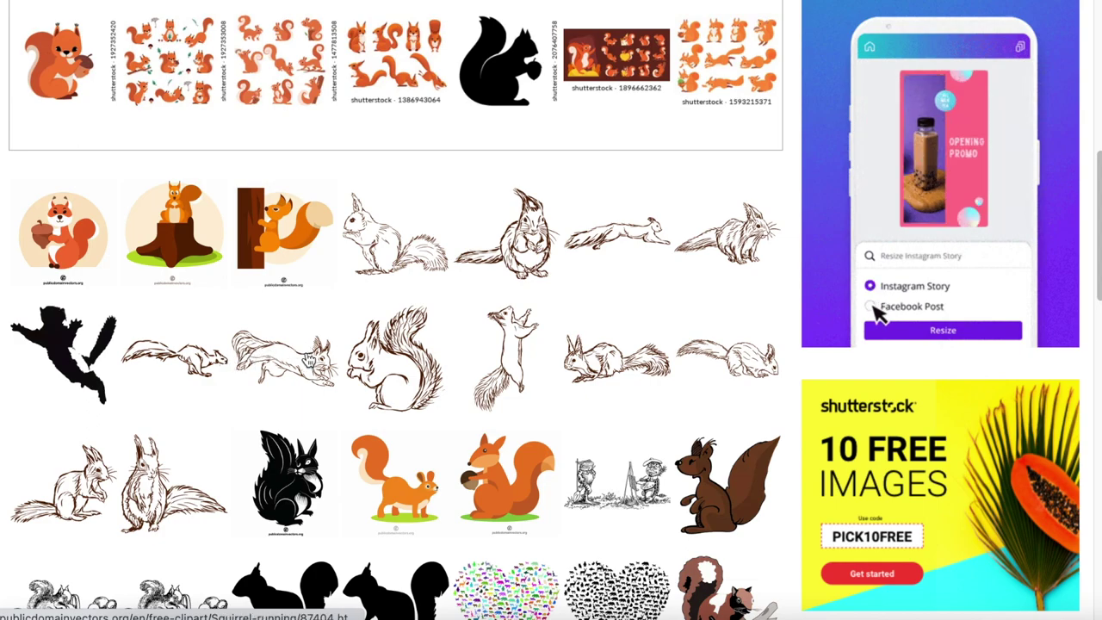
pyautogui.click(308, 360)
pyautogui.scroll(-3, 304, 358)
pyautogui.rightClick(179, 343)
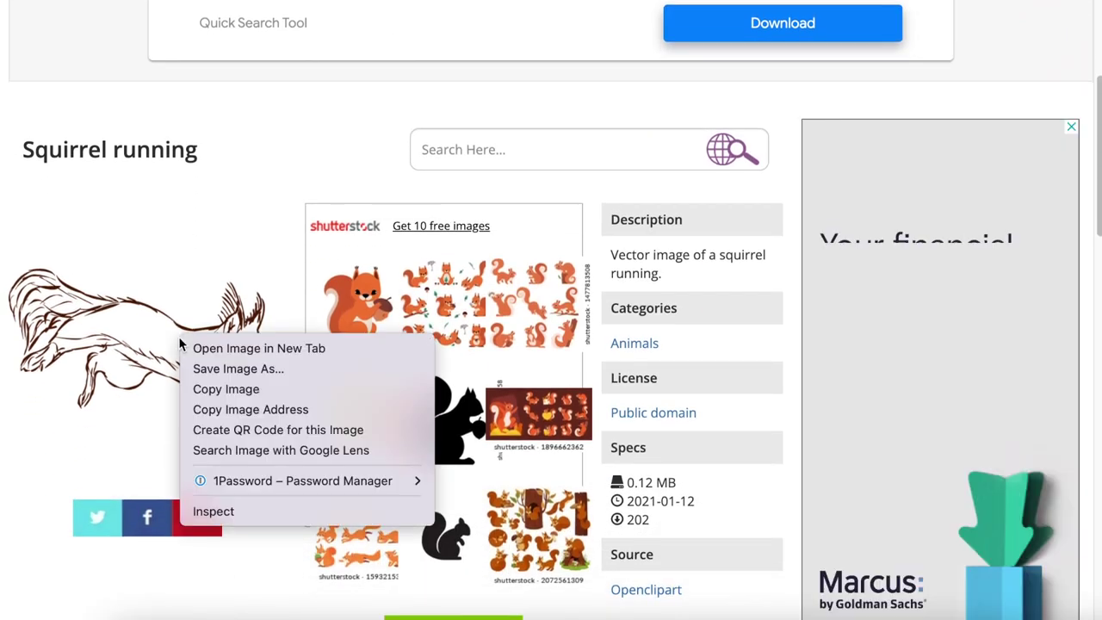
pyautogui.click(224, 389)
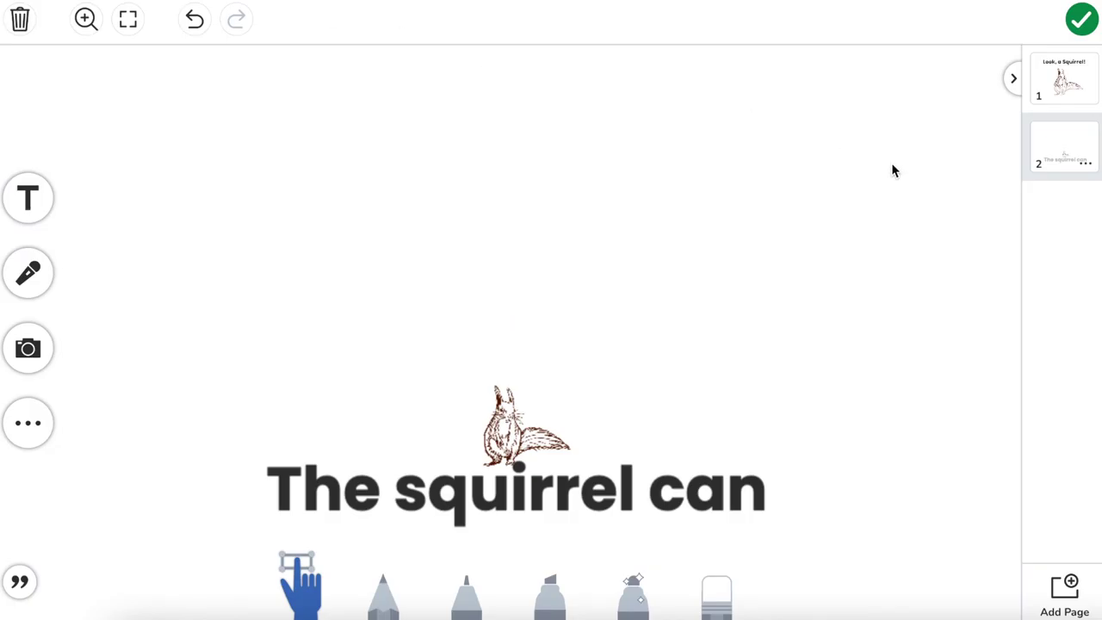
# - Paste the running squirrel onto page 2, enlarge it and move it to the top
pyautogui.hotkey('ctrl', 'v')
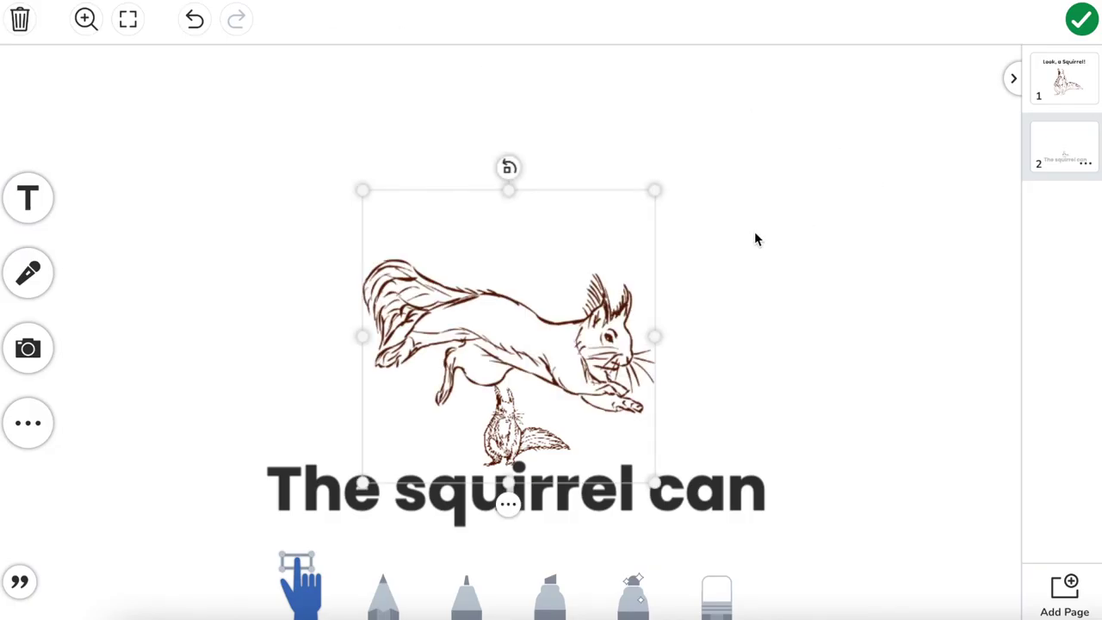
pyautogui.moveTo(656, 188); pyautogui.dragTo(821, 147)
pyautogui.moveTo(742, 253); pyautogui.dragTo(677, 186)
# - Extend the page 2 caption to read 'The squirrel can jump.'
pyautogui.click(759, 488)
pyautogui.click(767, 488)
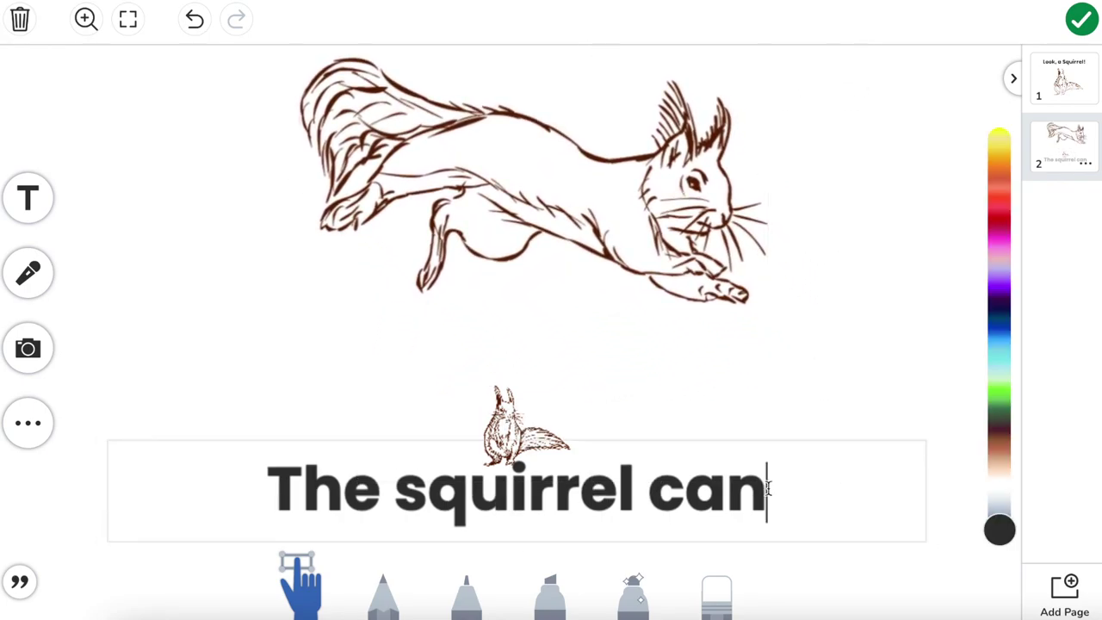
pyautogui.write('jump.')
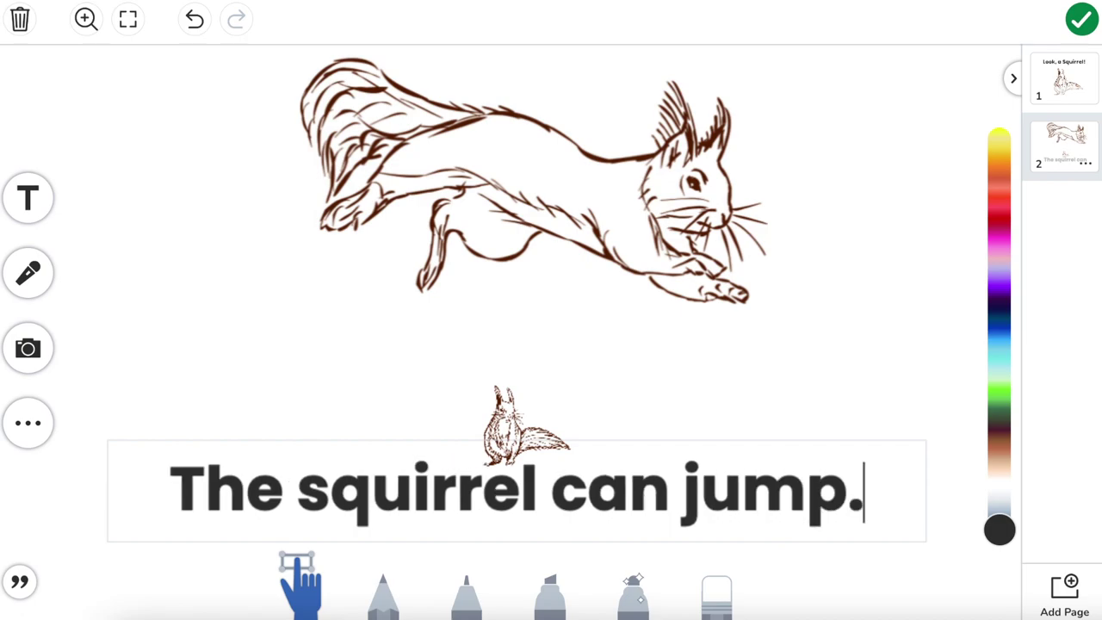
pyautogui.click(800, 405)
pyautogui.click(741, 486)
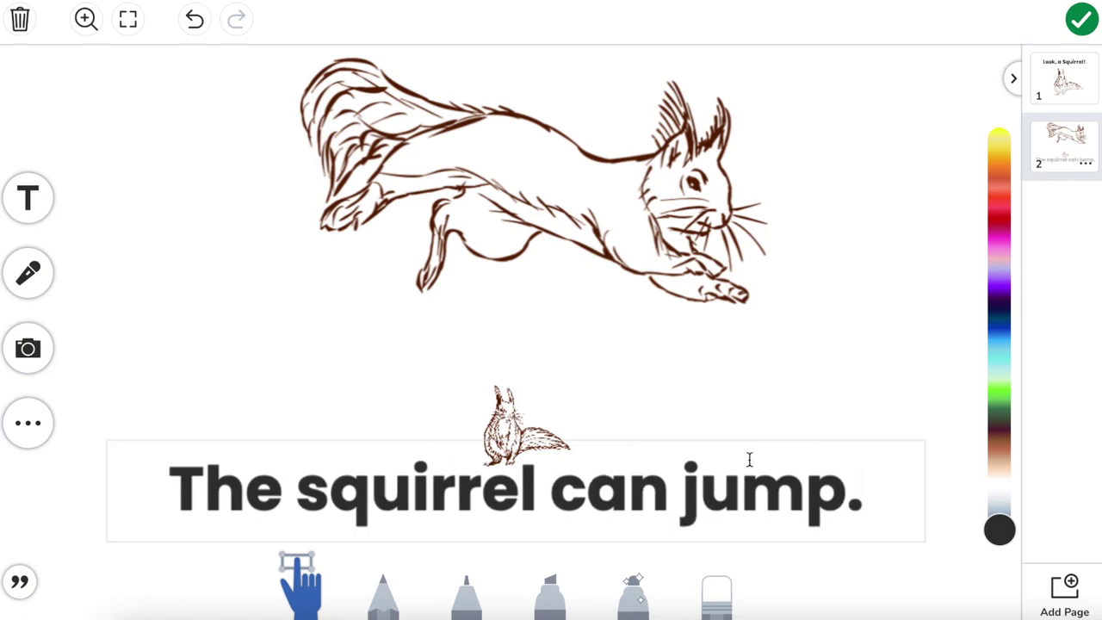
# - Lower the caption and place the small squirrel just above the word 'squirrel'
pyautogui.click(768, 395)
pyautogui.moveTo(739, 493); pyautogui.dragTo(733, 522)
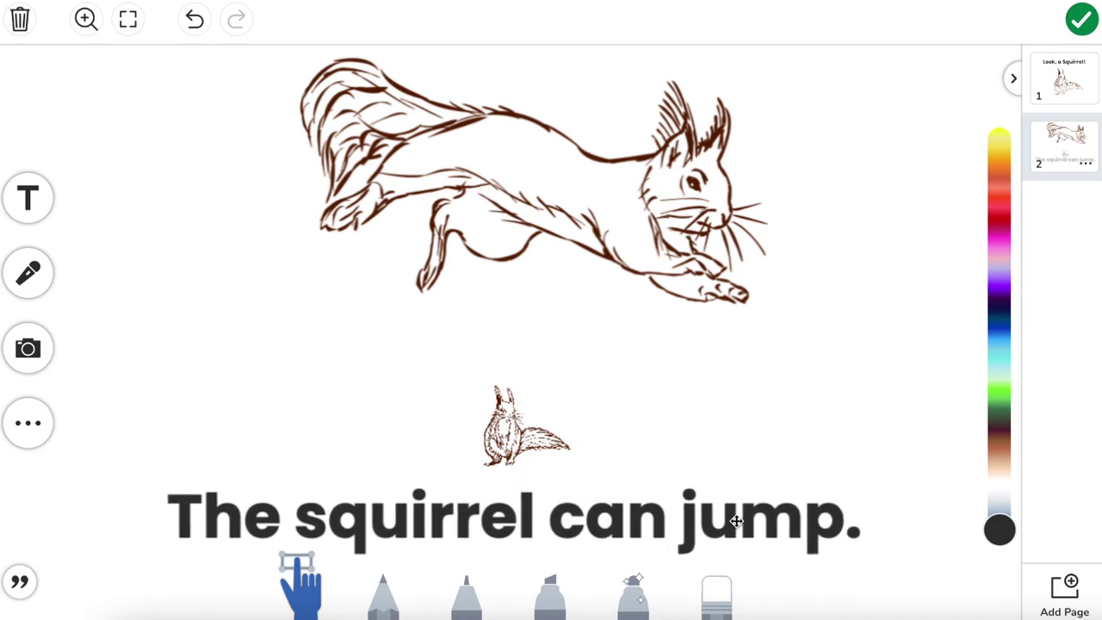
pyautogui.click(821, 416)
pyautogui.moveTo(485, 437); pyautogui.dragTo(397, 469)
# - Widen the app window and move the large running squirrel slightly lower
pyautogui.click(532, 411)
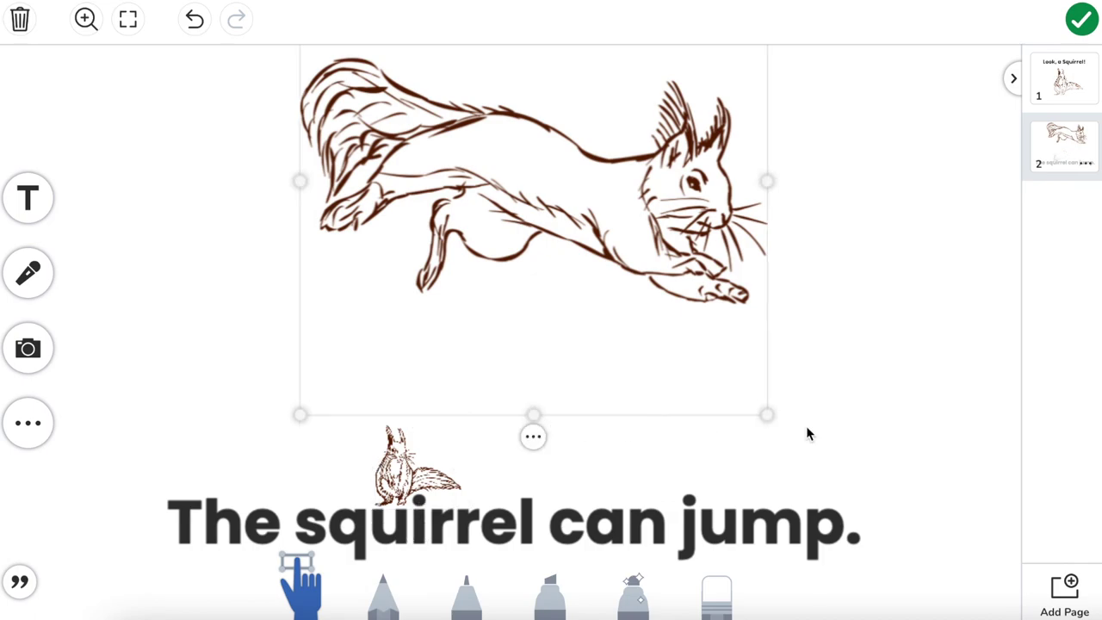
pyautogui.click(924, 440)
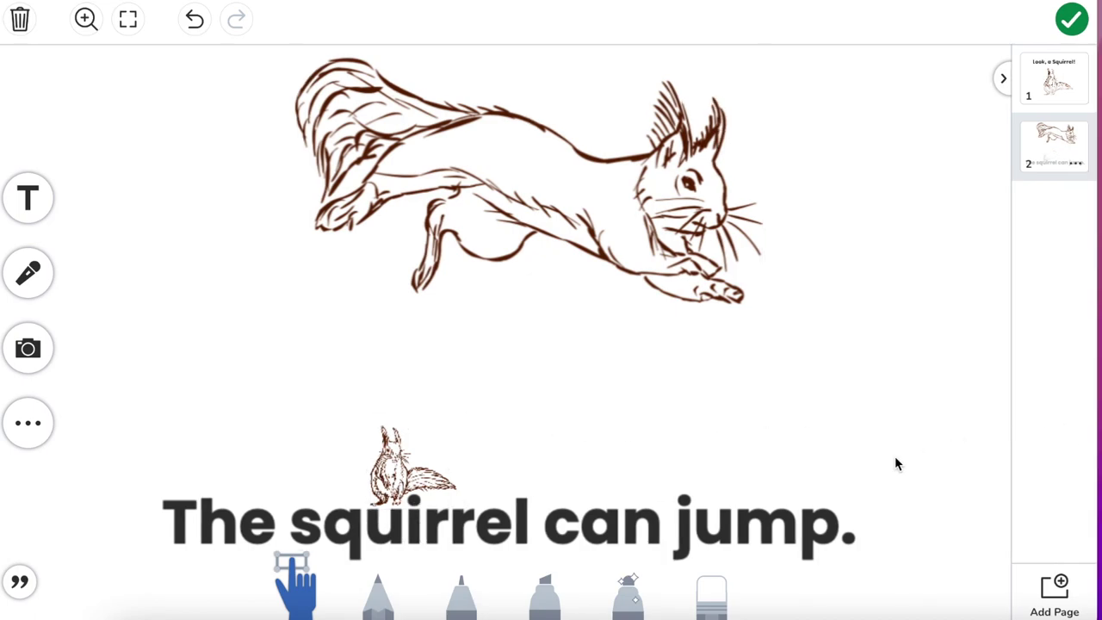
pyautogui.moveTo(1097, 389); pyautogui.dragTo(1101, 389)
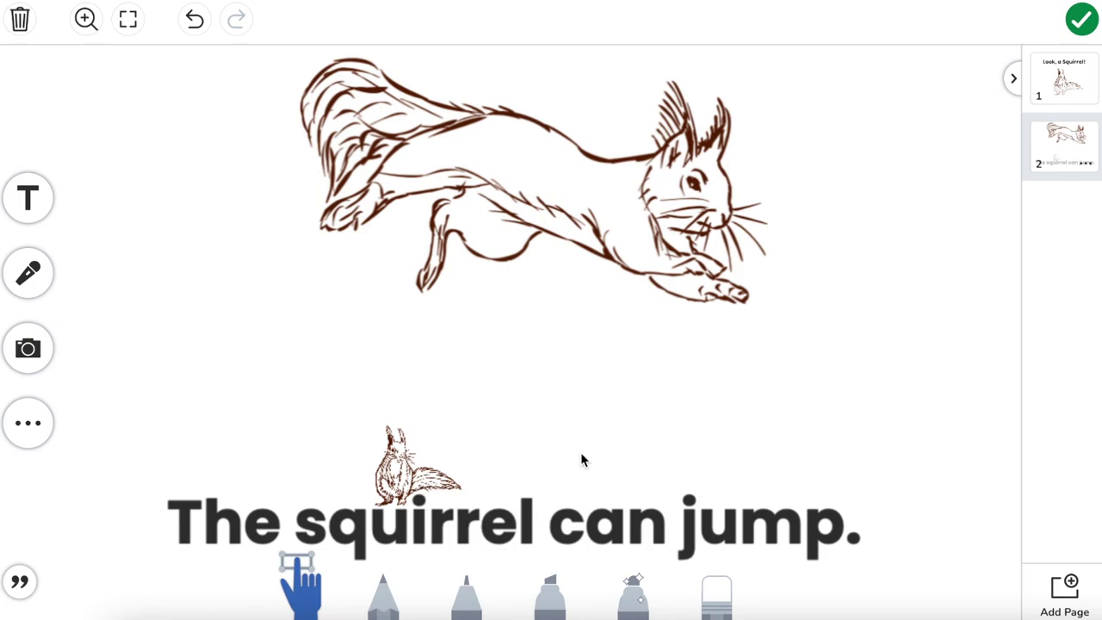
pyautogui.moveTo(591, 226); pyautogui.dragTo(592, 253)
pyautogui.click(890, 291)
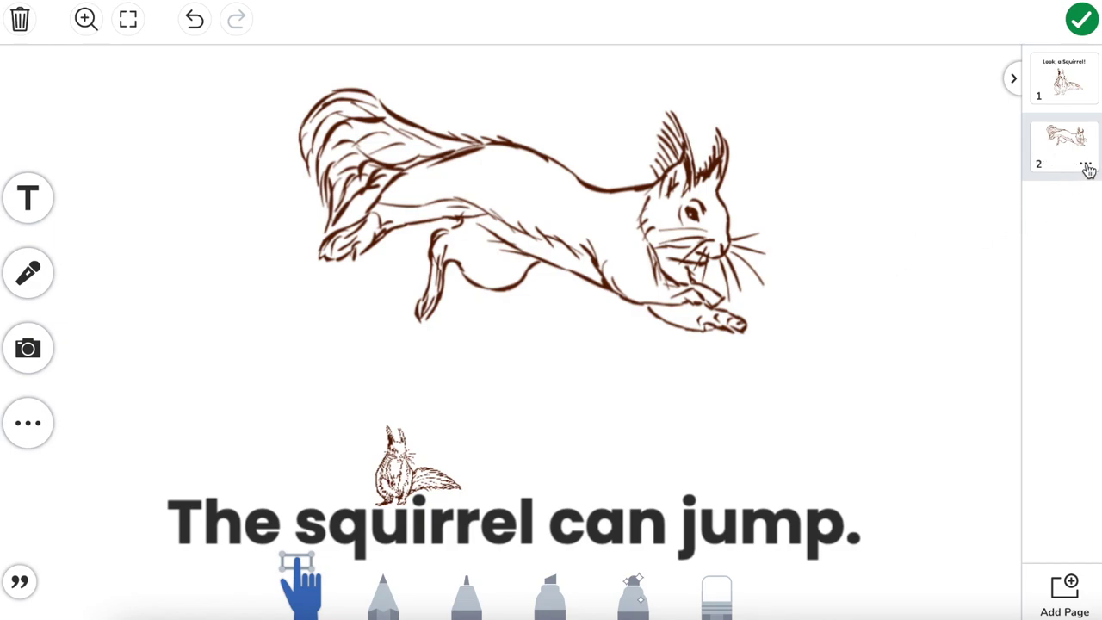
# - Duplicate page 2 as page 3 and delete its large running squirrel
pyautogui.click(1087, 166)
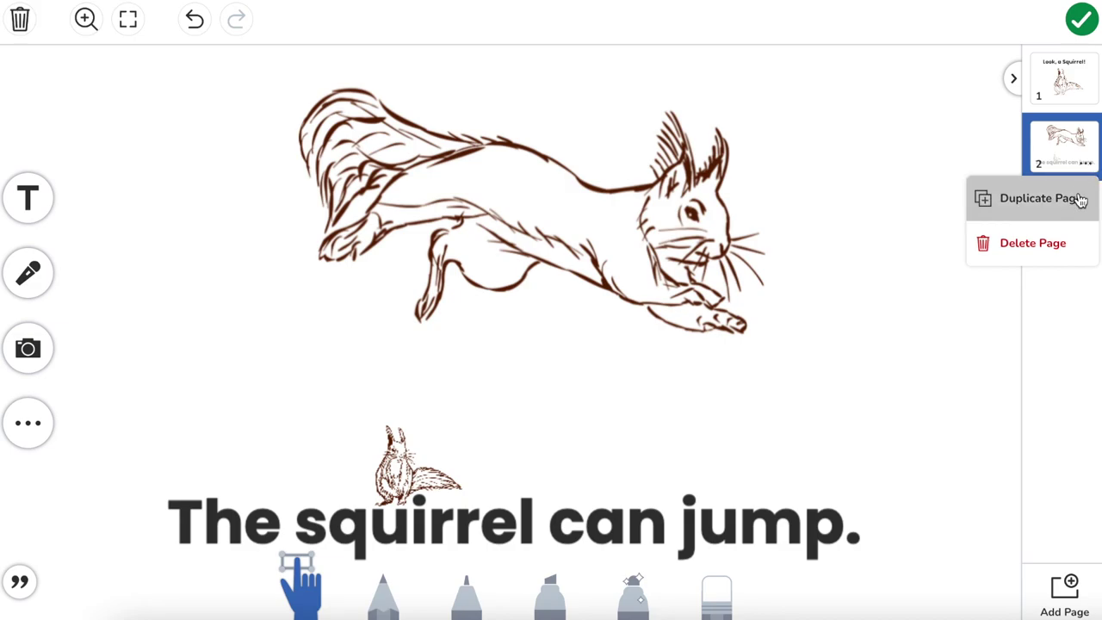
pyautogui.click(1080, 200)
pyautogui.click(646, 203)
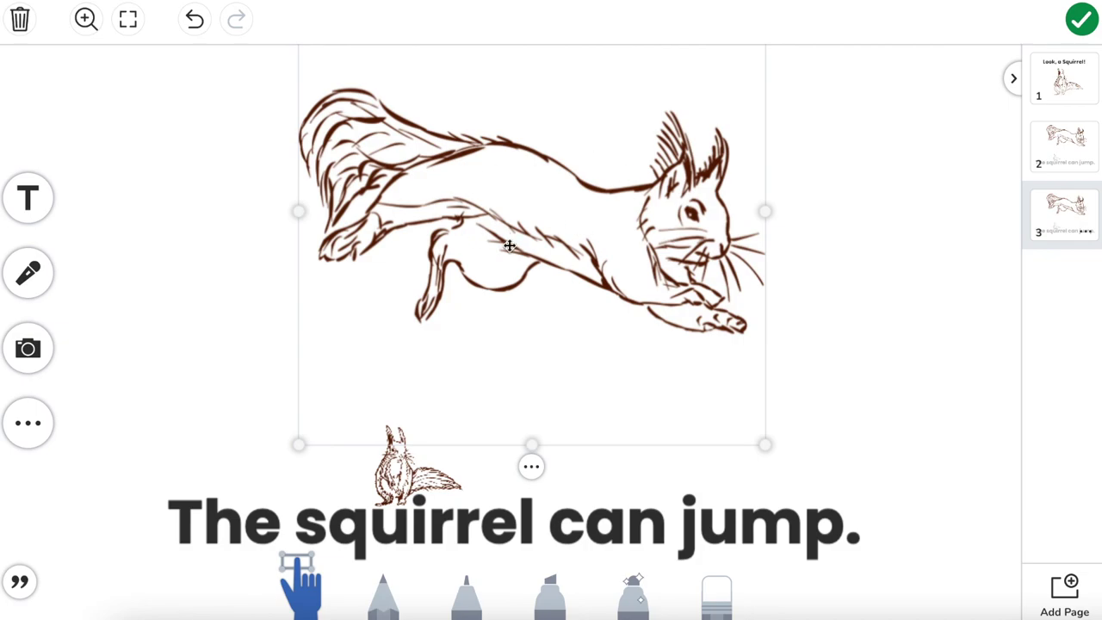
pyautogui.press('Delete')
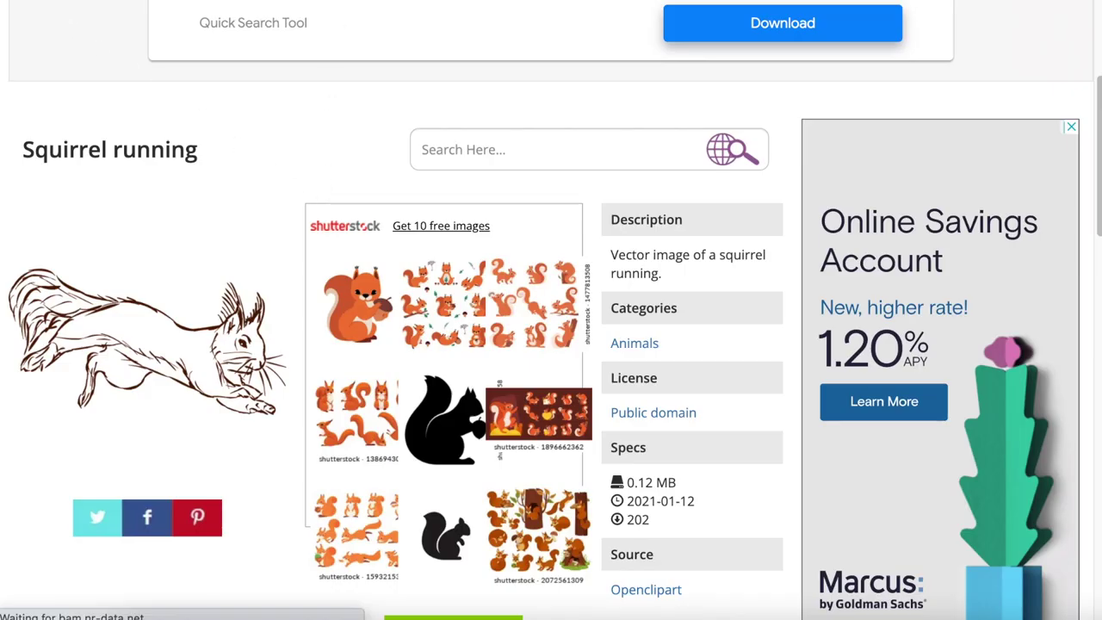
# - Copy the climbing squirrel from 'Squirrel animal vector clip art' and paste it onto page 3
pyautogui.scroll(-5, 436, 269)
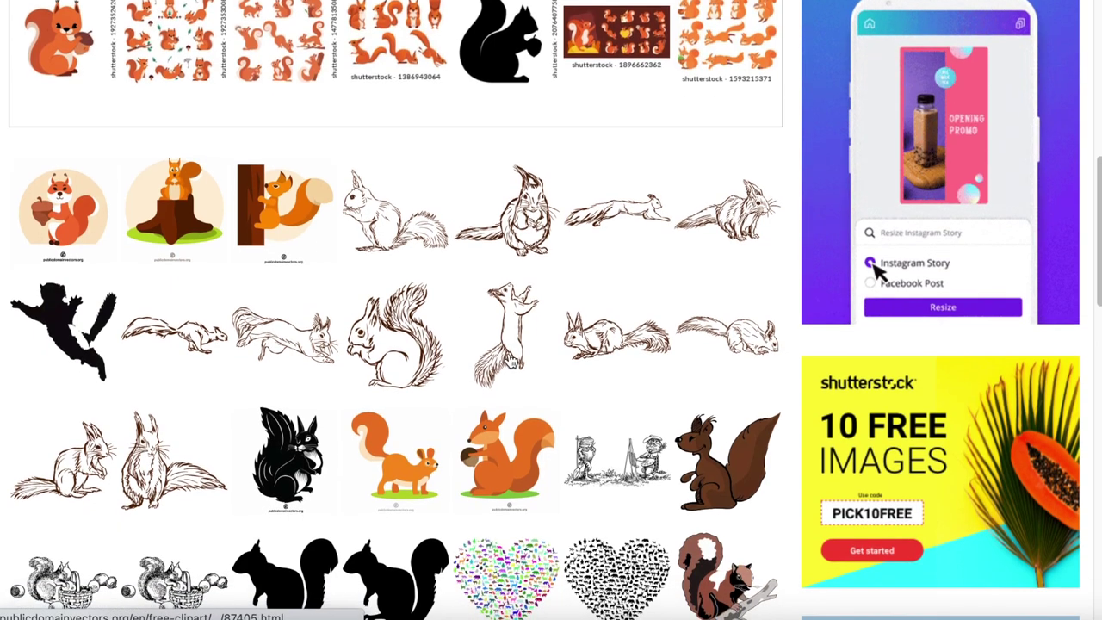
pyautogui.click(391, 352)
pyautogui.scroll(-3, 390, 352)
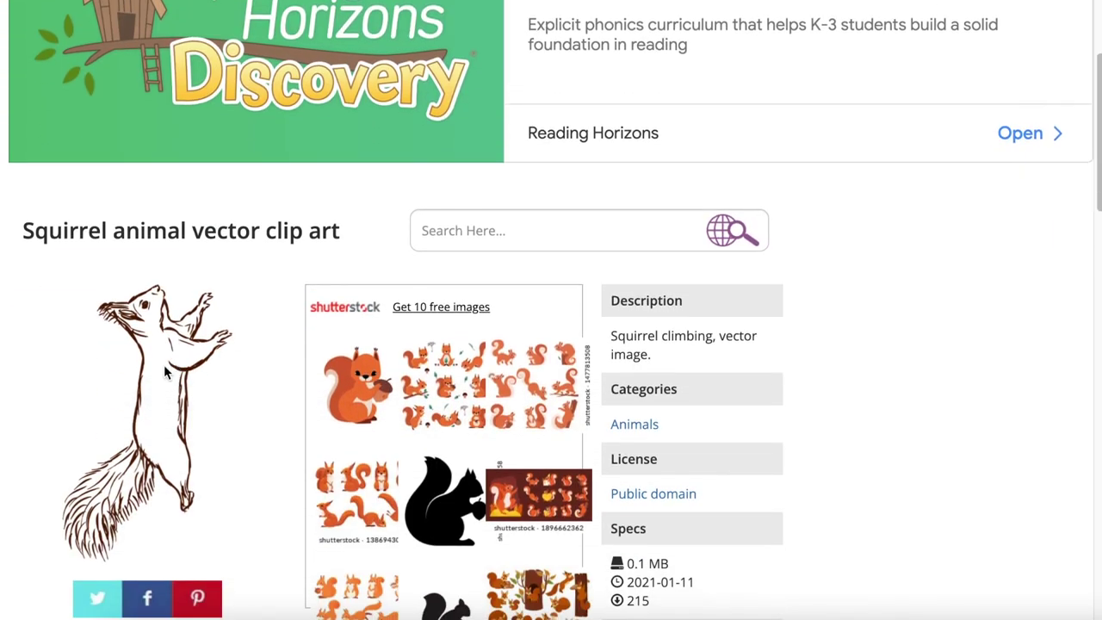
pyautogui.rightClick(164, 364)
pyautogui.click(223, 421)
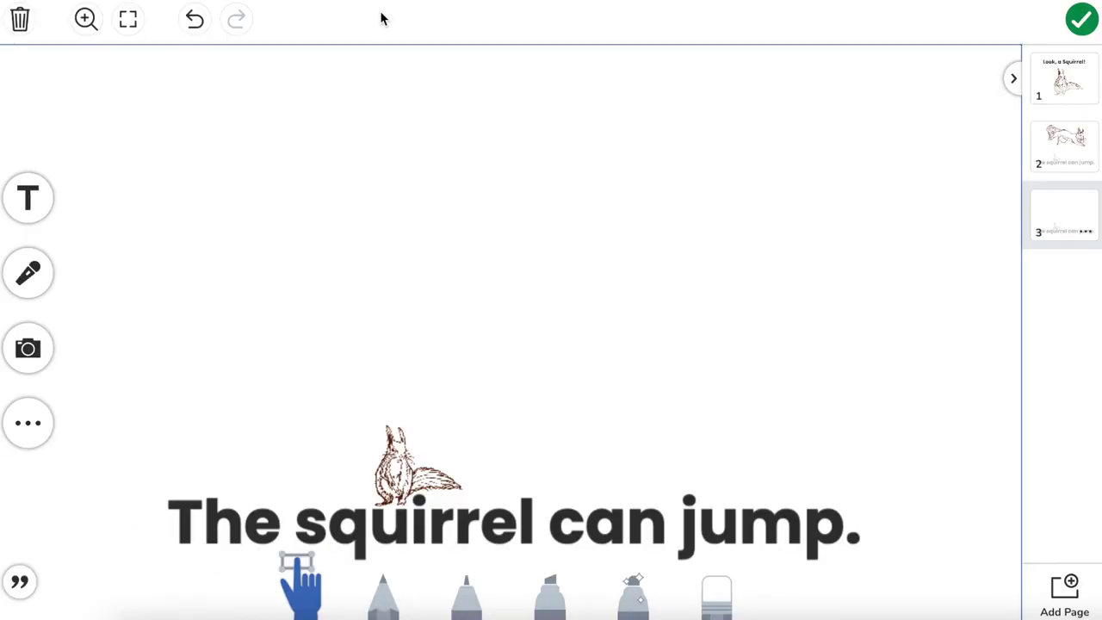
pyautogui.hotkey('ctrl', 'v')
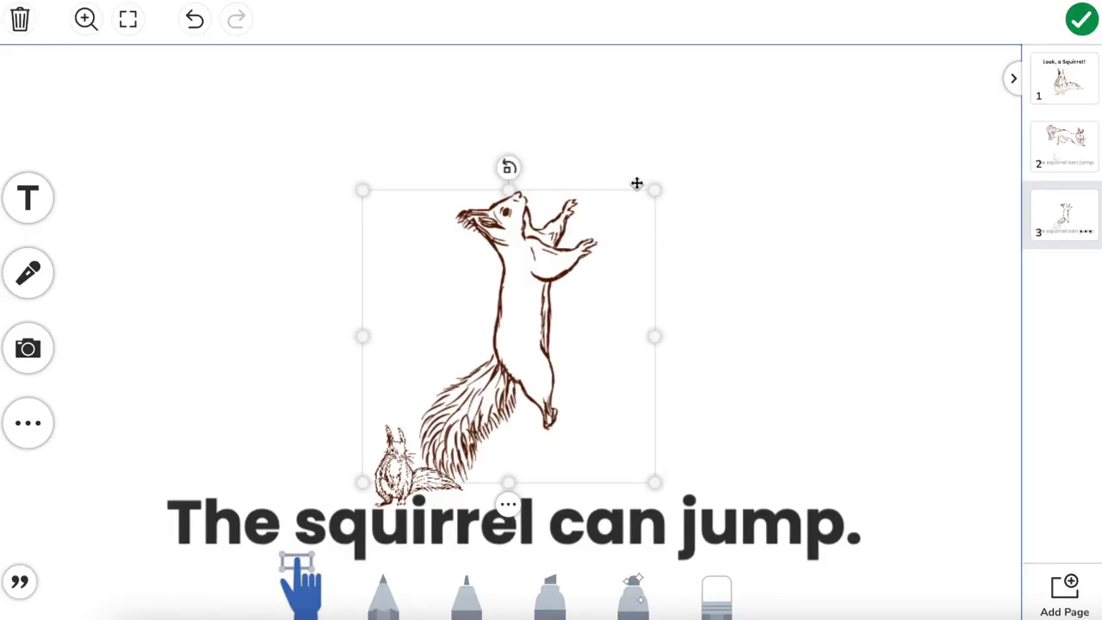
# - Enlarge the climbing squirrel and reposition it on page 3
pyautogui.moveTo(659, 184); pyautogui.dragTo(830, 76)
pyautogui.moveTo(634, 182); pyautogui.dragTo(862, 190)
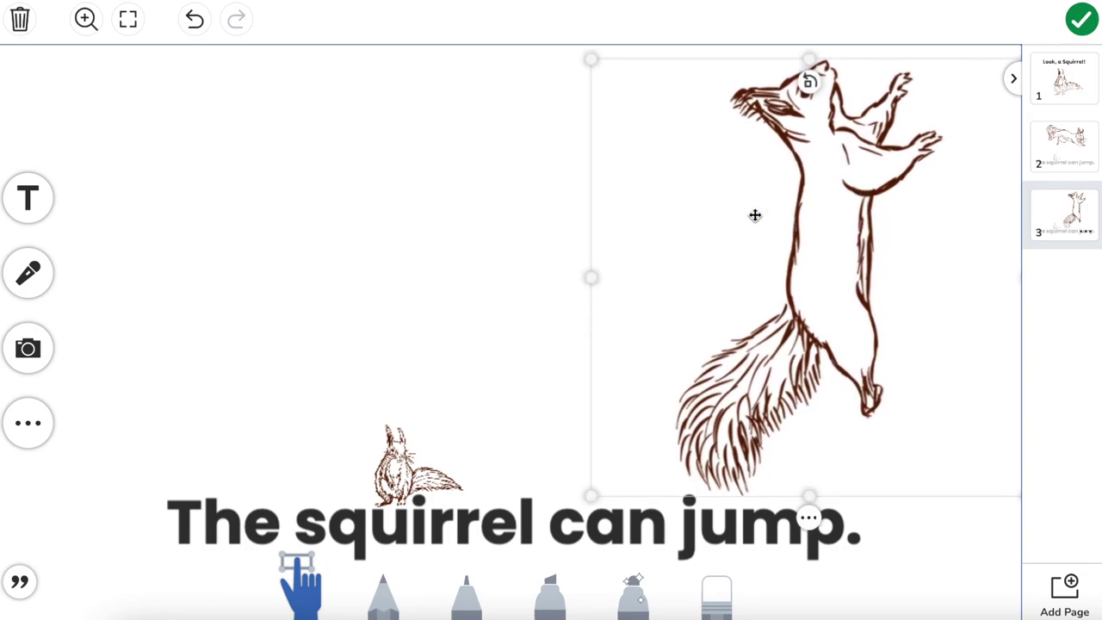
pyautogui.click(531, 226)
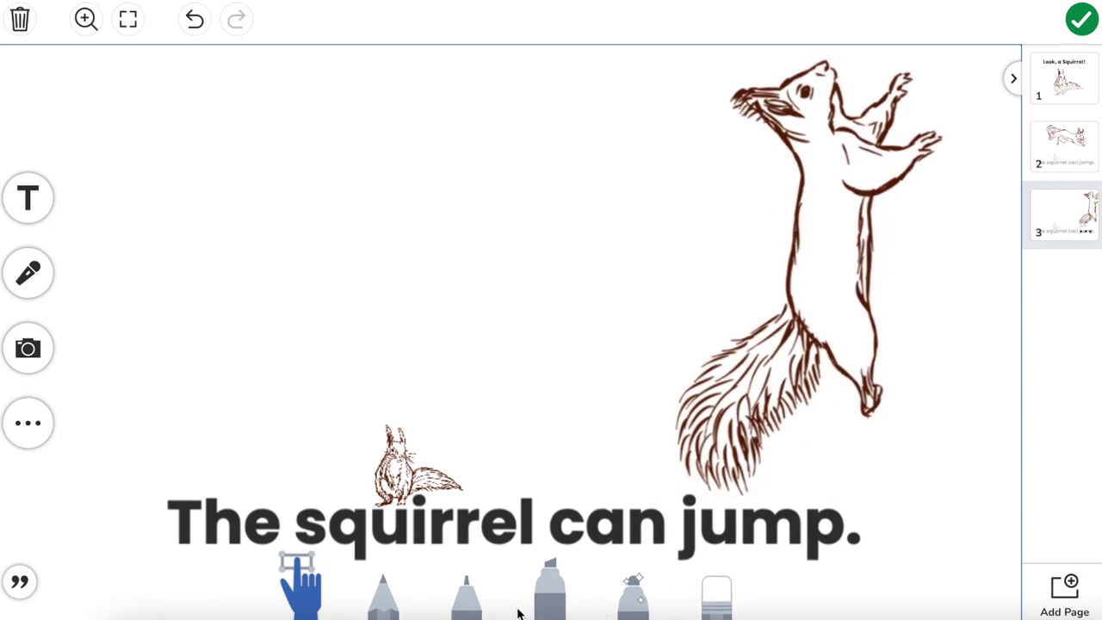
# - Paint a thick brown marker tree trunk up the right side of page 3
pyautogui.click(466, 593)
pyautogui.moveTo(1000, 344); pyautogui.dragTo(1003, 446)
pyautogui.click(473, 602)
pyautogui.click(583, 514)
pyautogui.moveTo(888, 609)
pyautogui.mouseDown()
pyautogui.moveTo(912, 177)
pyautogui.moveTo(922, 89)
pyautogui.moveTo(942, 57)
pyautogui.moveTo(1007, 66)
pyautogui.moveTo(994, 606)
pyautogui.moveTo(945, 585)
pyautogui.moveTo(958, 140)
pyautogui.mouseUp()
pyautogui.moveTo(940, 272)
pyautogui.mouseDown()
pyautogui.moveTo(976, 607)
pyautogui.moveTo(984, 474)
pyautogui.mouseUp()
pyautogui.click(297, 584)
pyautogui.click(791, 241)
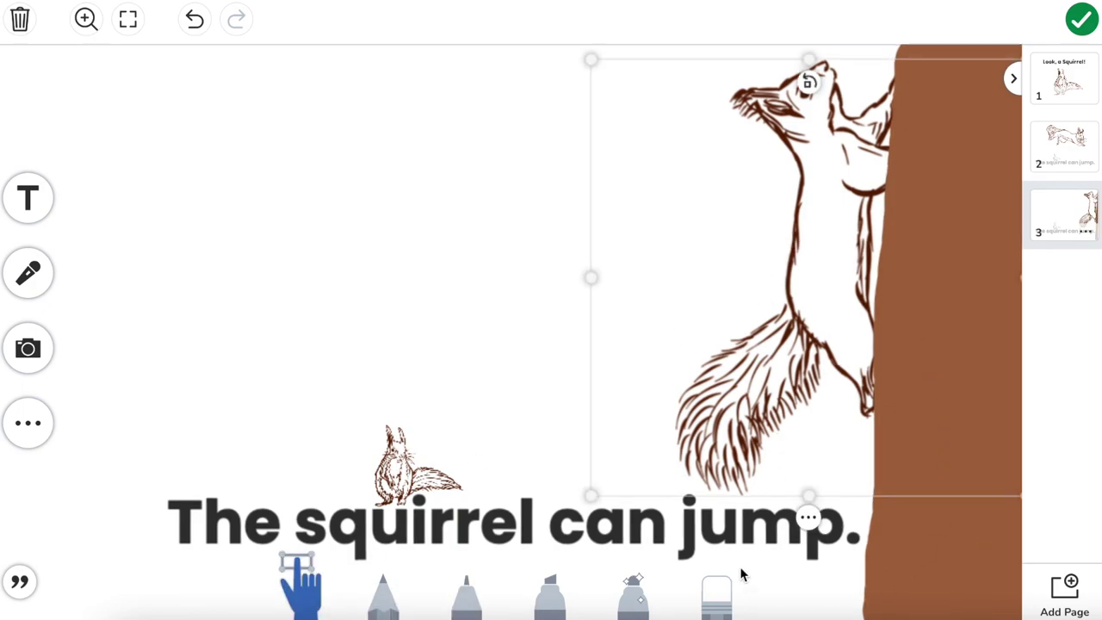
# - Replace 'jump' with 'climb' so the caption reads 'The squirrel can climb.'
pyautogui.click(732, 529)
pyautogui.doubleClick(732, 529)
pyautogui.write('climb')
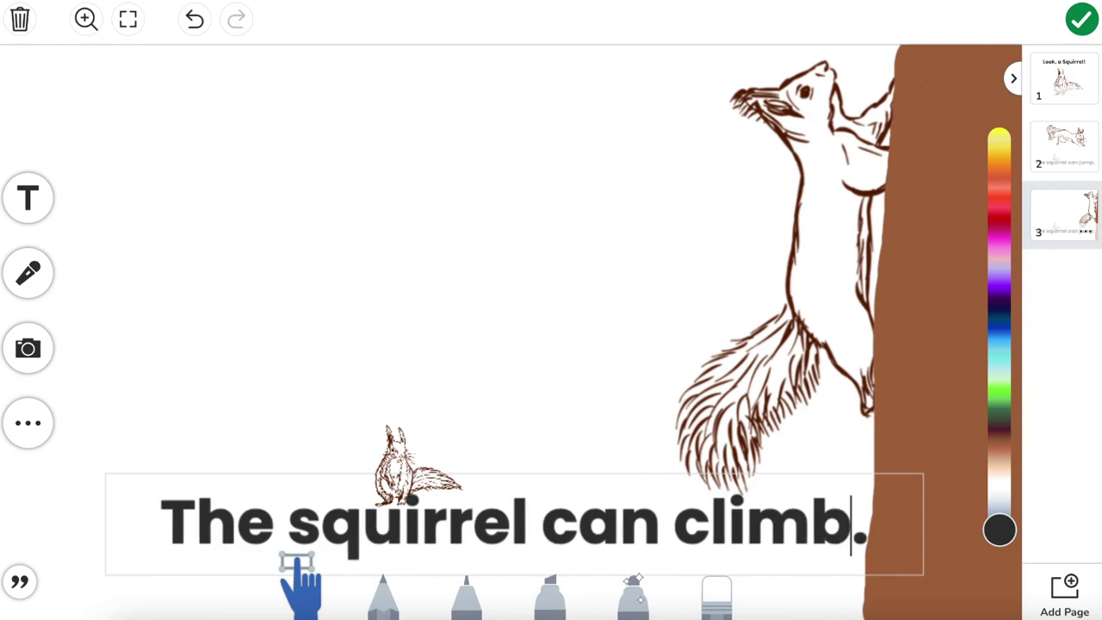
pyautogui.click(516, 362)
# - Bring the climbing squirrel in front of the trunk and rotate it upright
pyautogui.moveTo(401, 439); pyautogui.dragTo(396, 440)
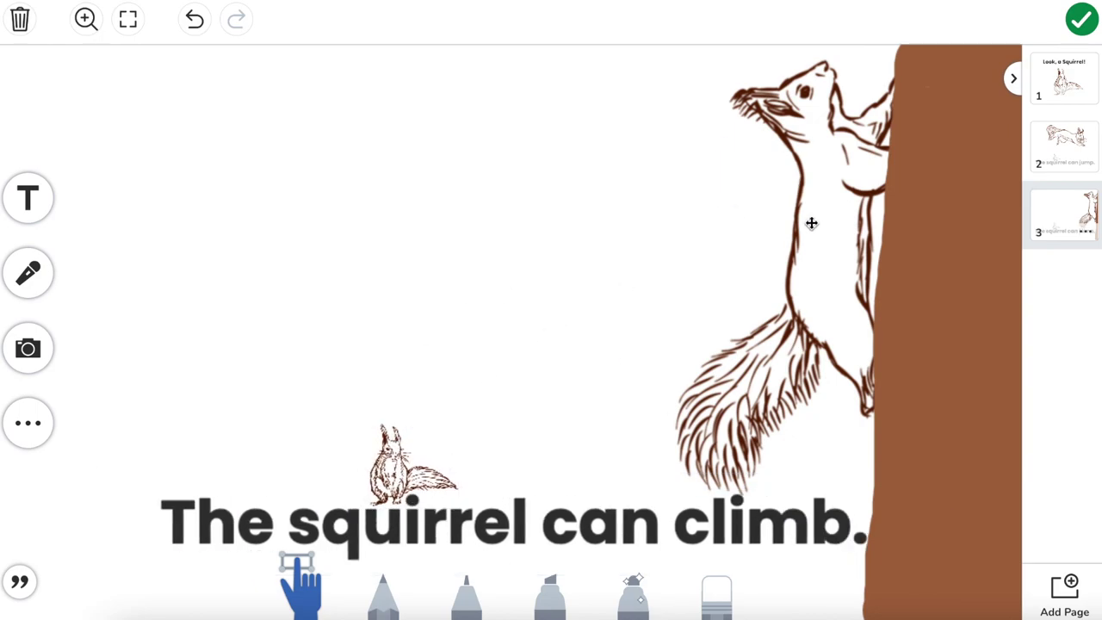
pyautogui.click(813, 149)
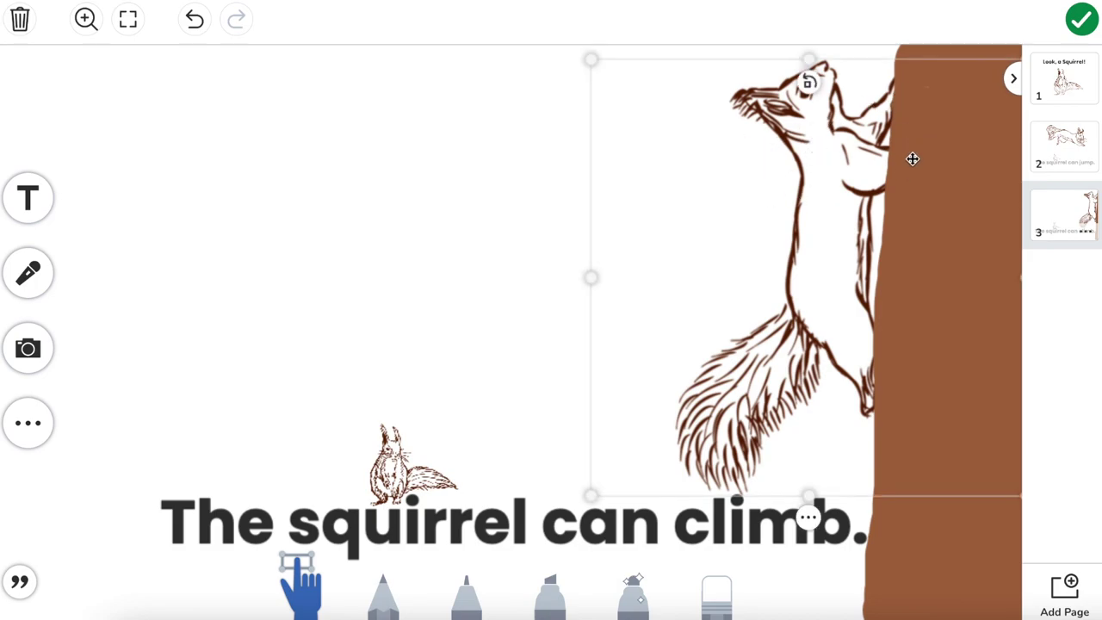
pyautogui.rightClick(823, 164)
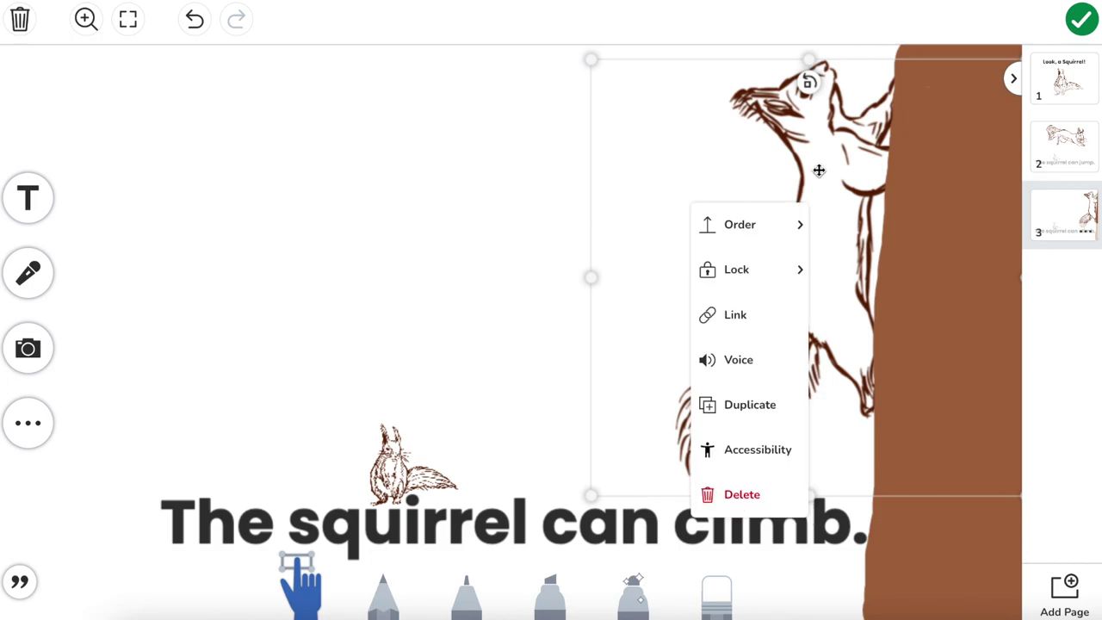
pyautogui.moveTo(769, 249)
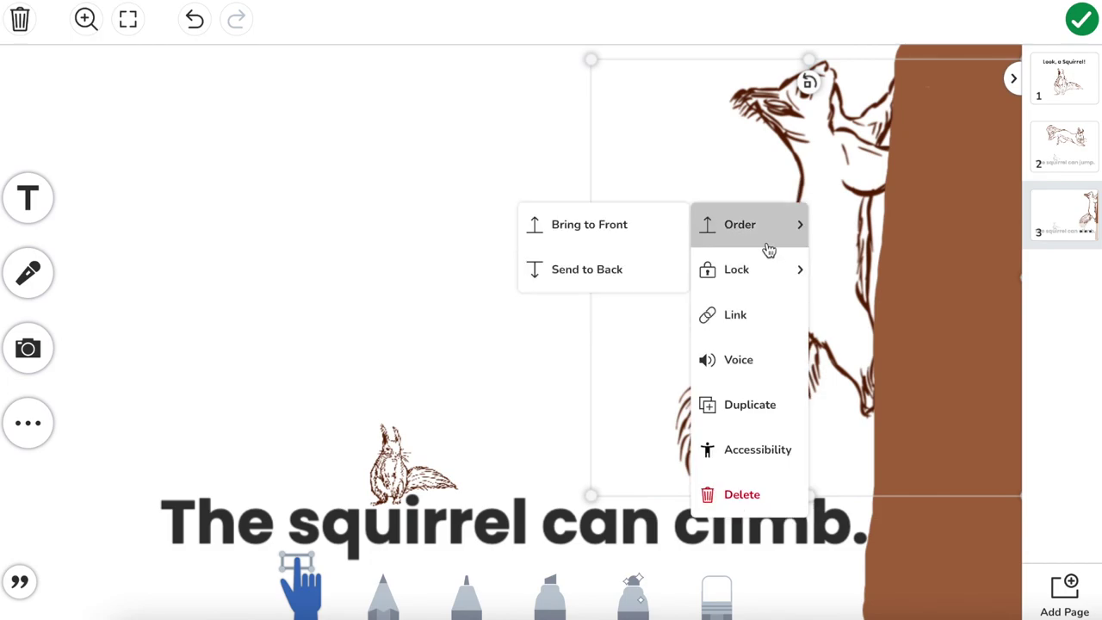
pyautogui.click(636, 240)
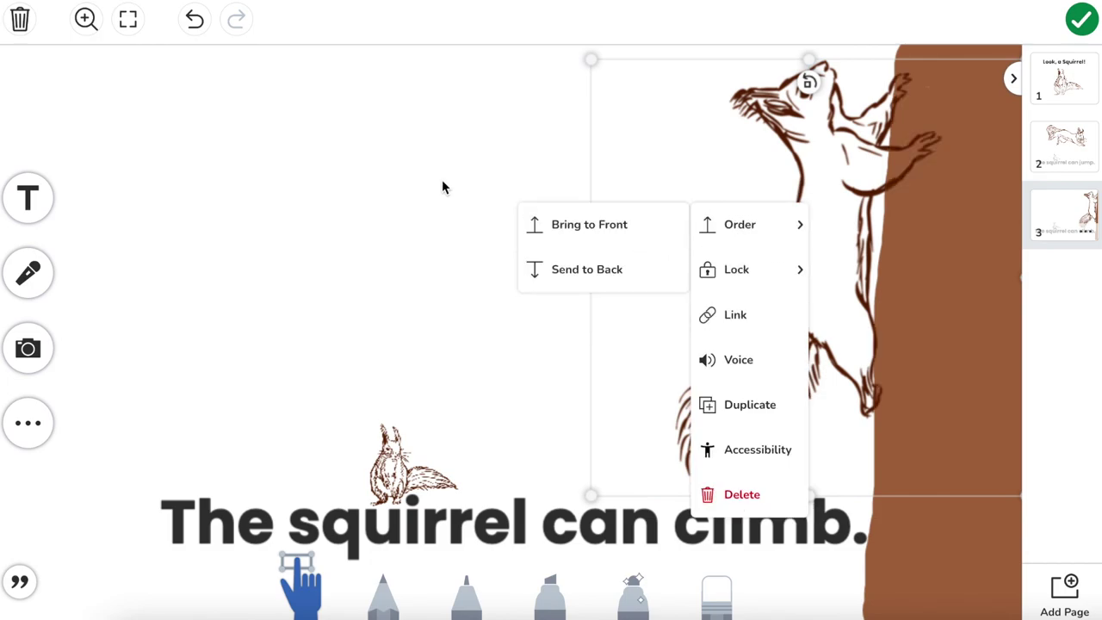
pyautogui.click(442, 179)
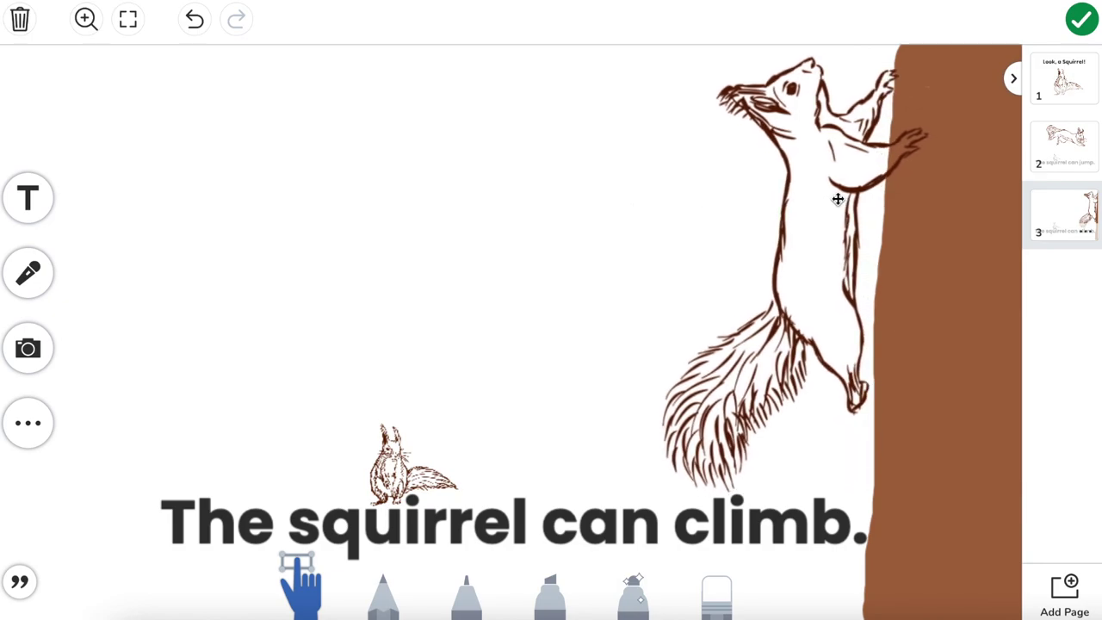
pyautogui.click(740, 177)
pyautogui.moveTo(796, 79); pyautogui.dragTo(816, 99)
pyautogui.click(463, 196)
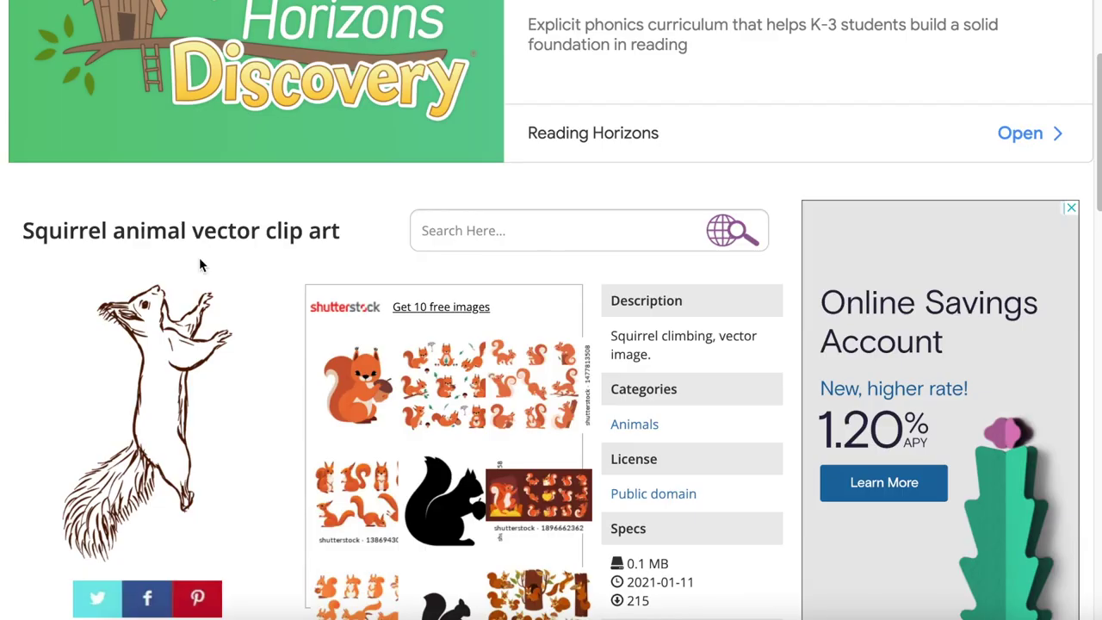
# - Open the 'Squirrel eats a nut' clip art on publicdomainvectors.org
pyautogui.scroll(-5, 204, 267)
pyautogui.click(391, 293)
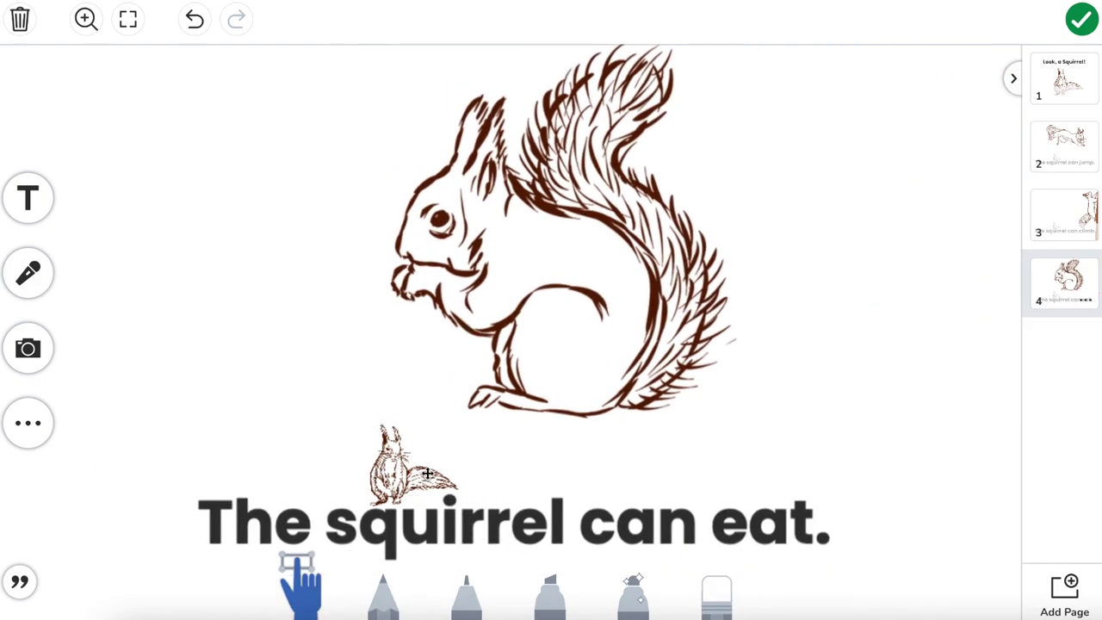
# - Shift the small squirrel right and duplicate page 4 as page 5
pyautogui.moveTo(392, 472); pyautogui.dragTo(426, 472)
pyautogui.click(1086, 275)
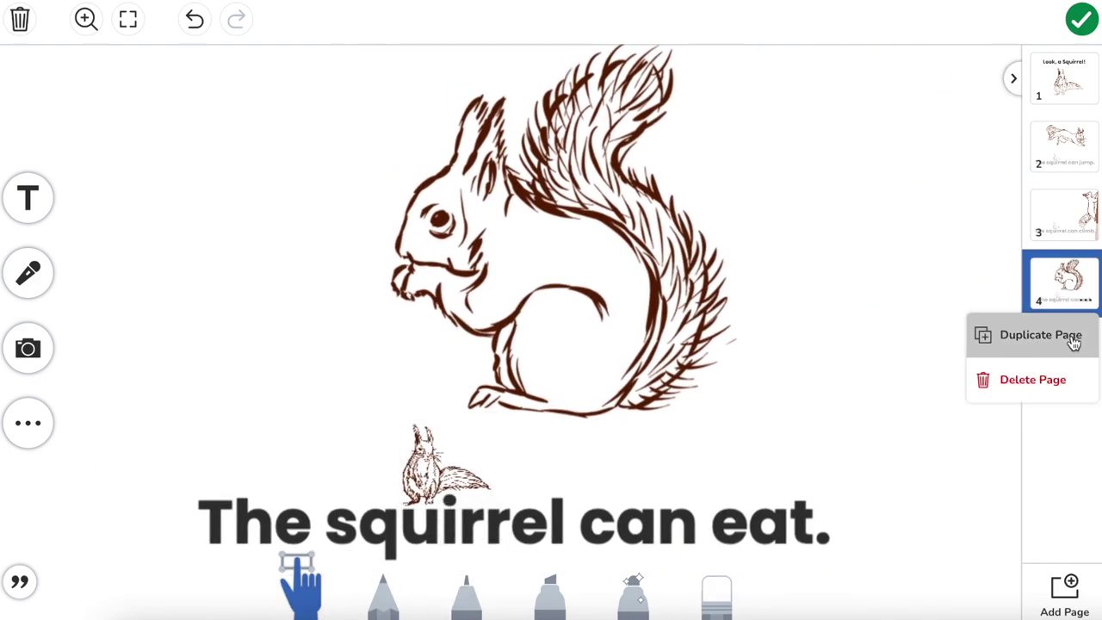
pyautogui.click(1073, 343)
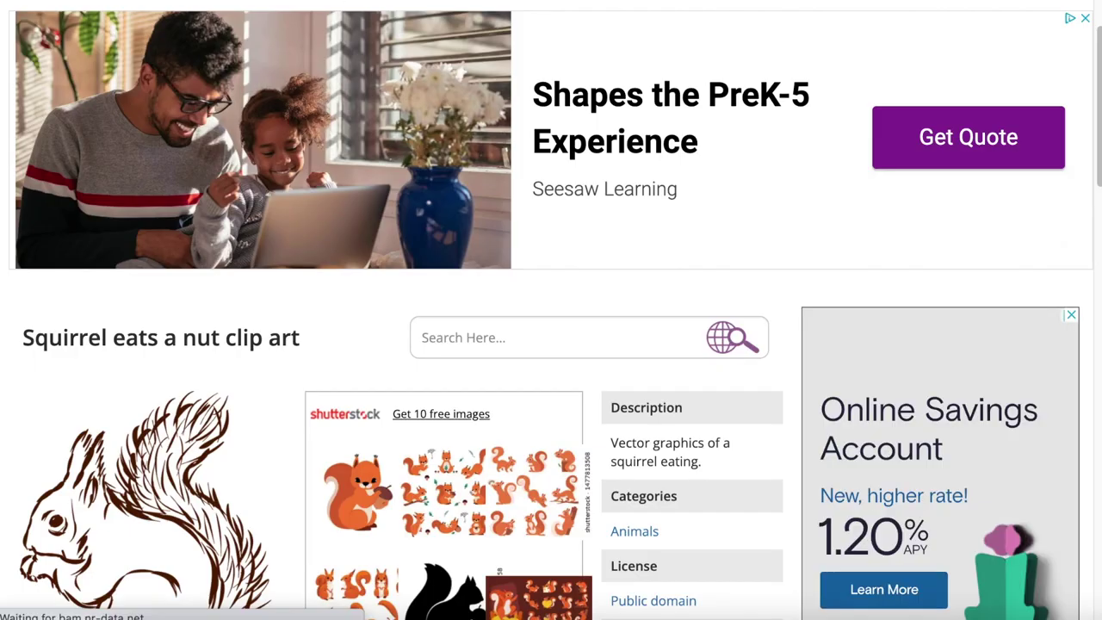
# - Replace page 5's eating squirrel with the pasted sitting squirrel, moved higher and enlarged
pyautogui.scroll(-10, 551, 309)
pyautogui.scroll(4, 551, 310)
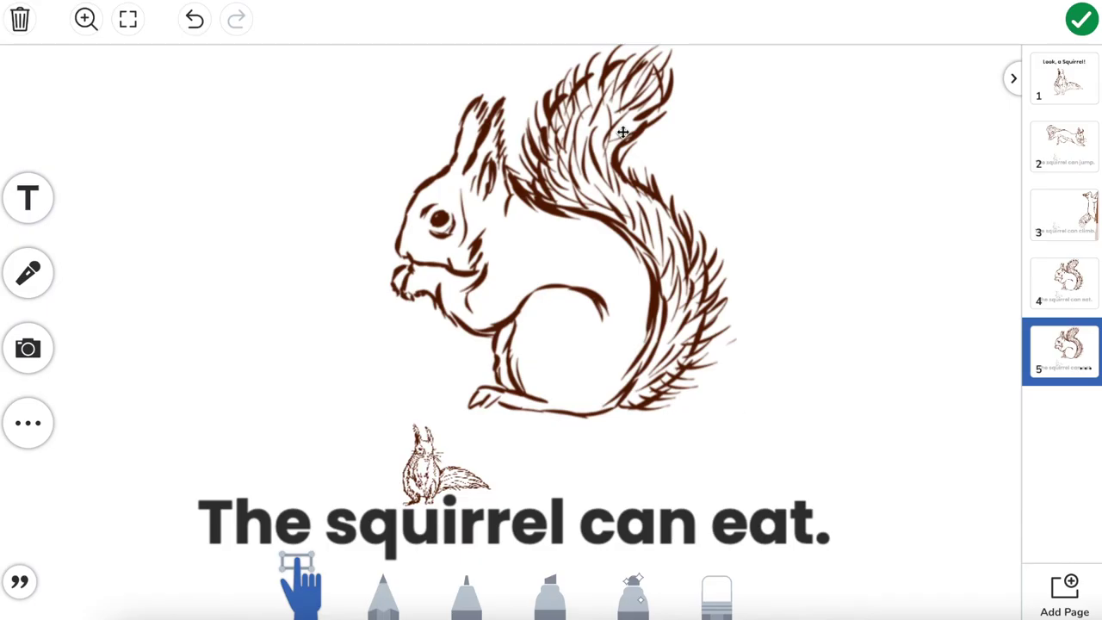
pyautogui.click(622, 132)
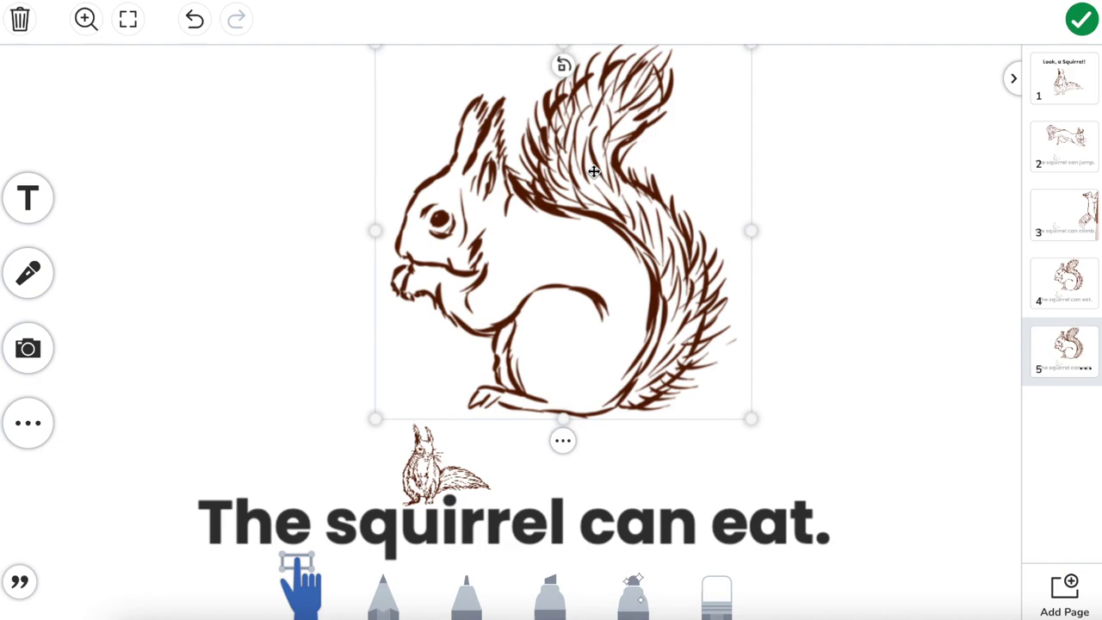
pyautogui.press('Delete')
pyautogui.hotkey('ctrl', 'v')
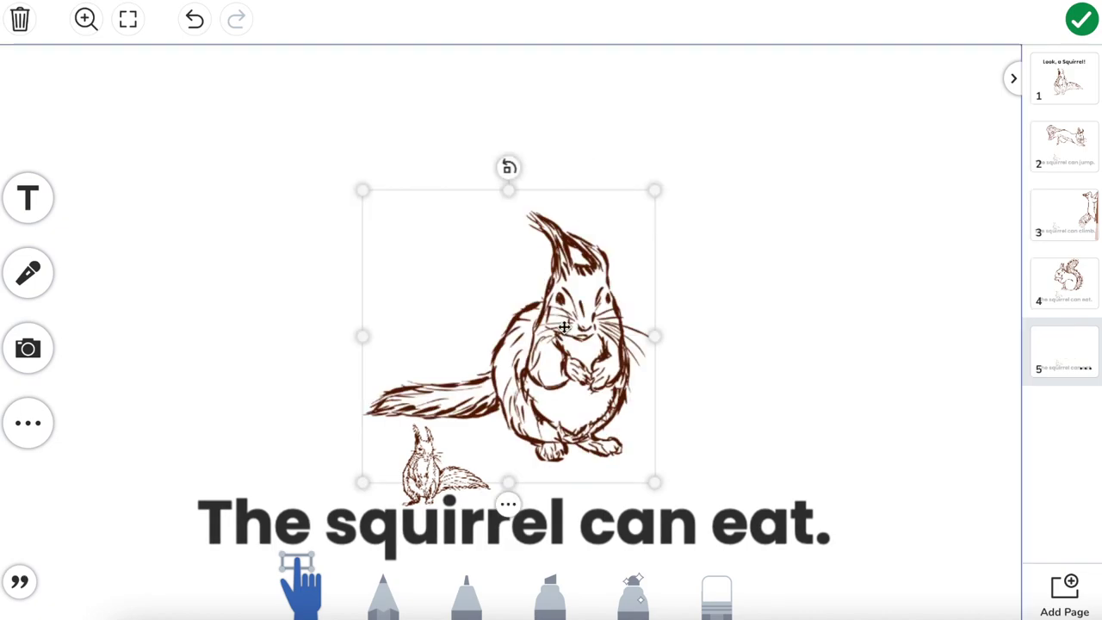
pyautogui.moveTo(568, 344); pyautogui.dragTo(538, 171)
pyautogui.moveTo(625, 275); pyautogui.dragTo(707, 370)
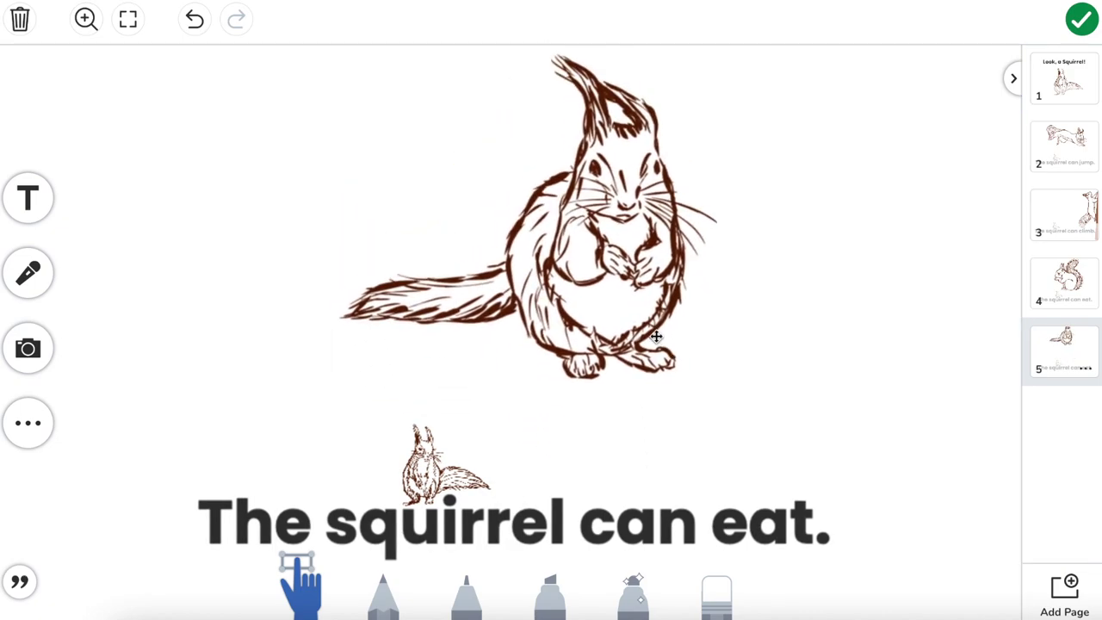
pyautogui.doubleClick(769, 529)
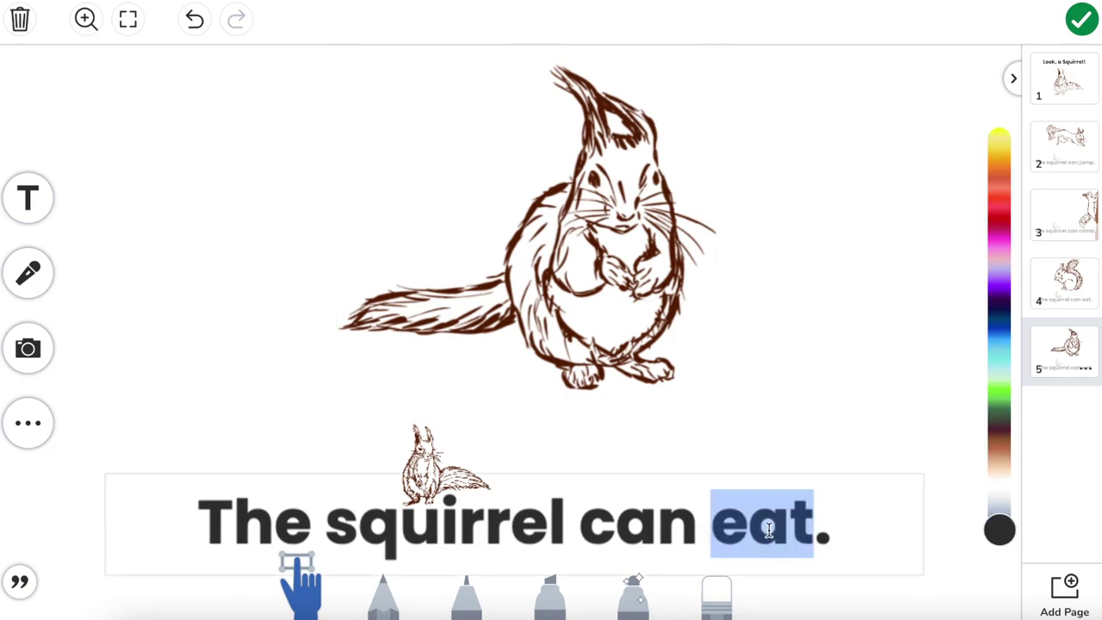
# - Change 'eat' to 'see you' in page 5's caption and shift the small squirrel left
pyautogui.write('see you')
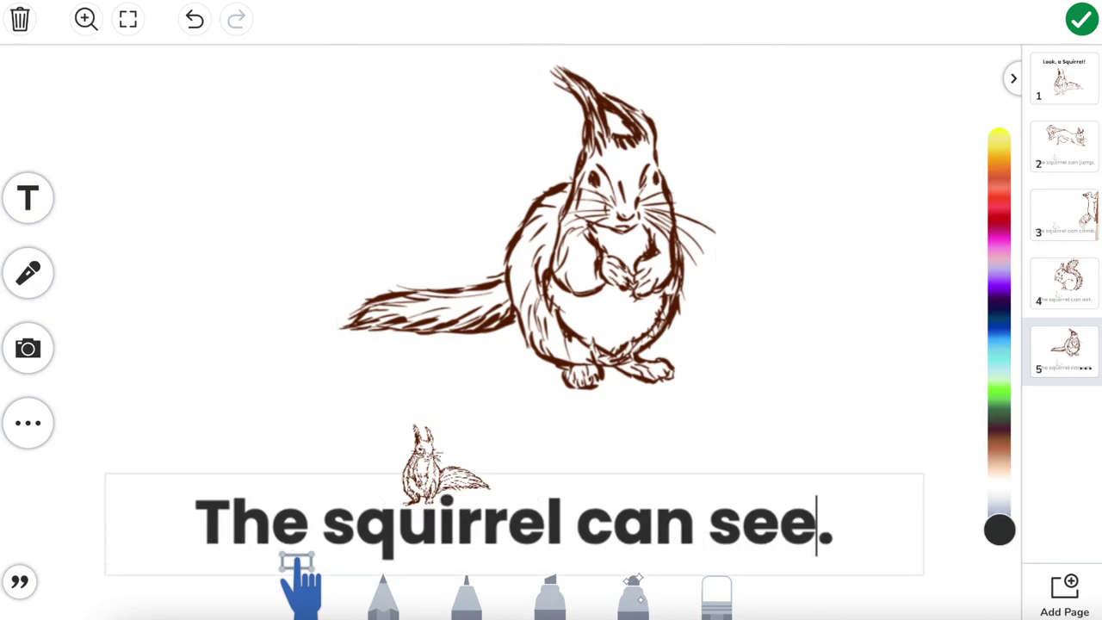
pyautogui.click(883, 422)
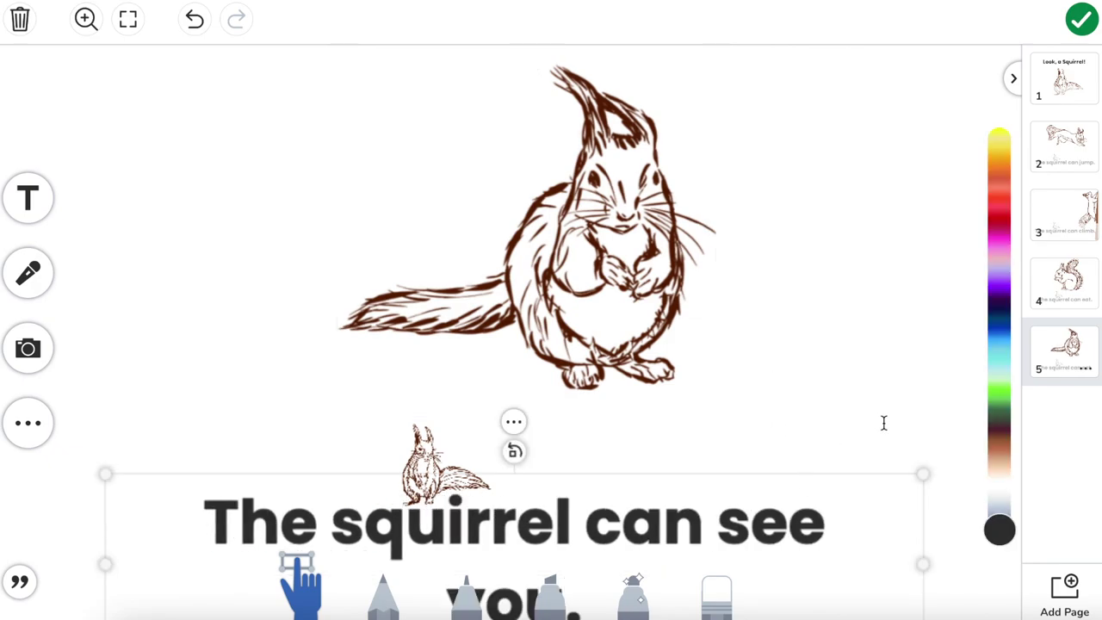
pyautogui.click(927, 577)
pyautogui.moveTo(438, 463); pyautogui.dragTo(399, 462)
pyautogui.click(958, 421)
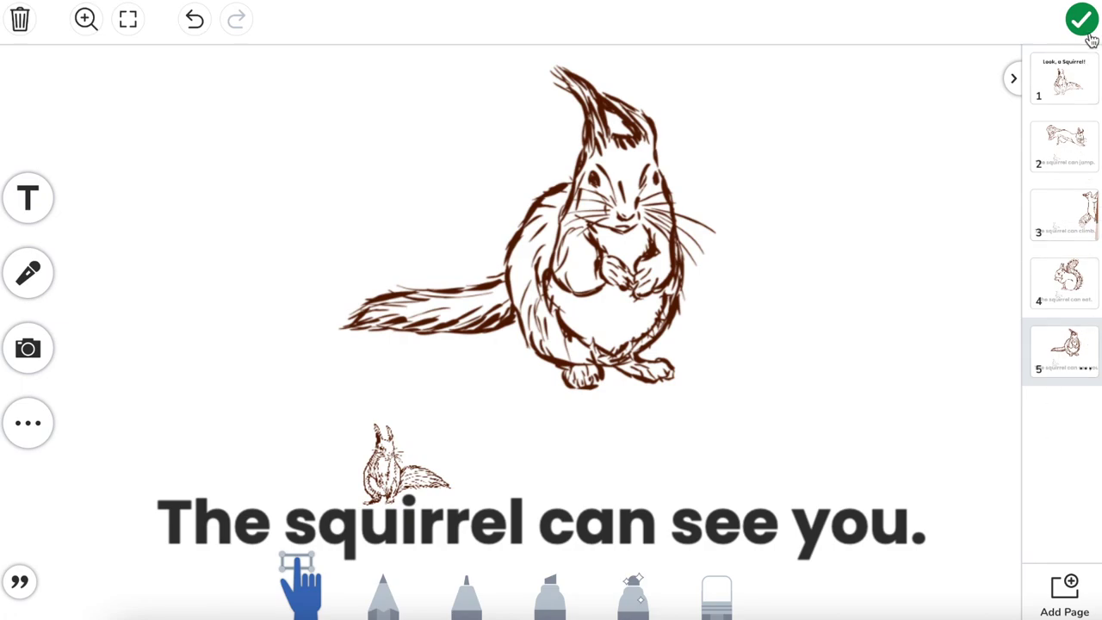
# - Save the 'Look, a Squirrel!' activity and open its template preview
pyautogui.click(1081, 19)
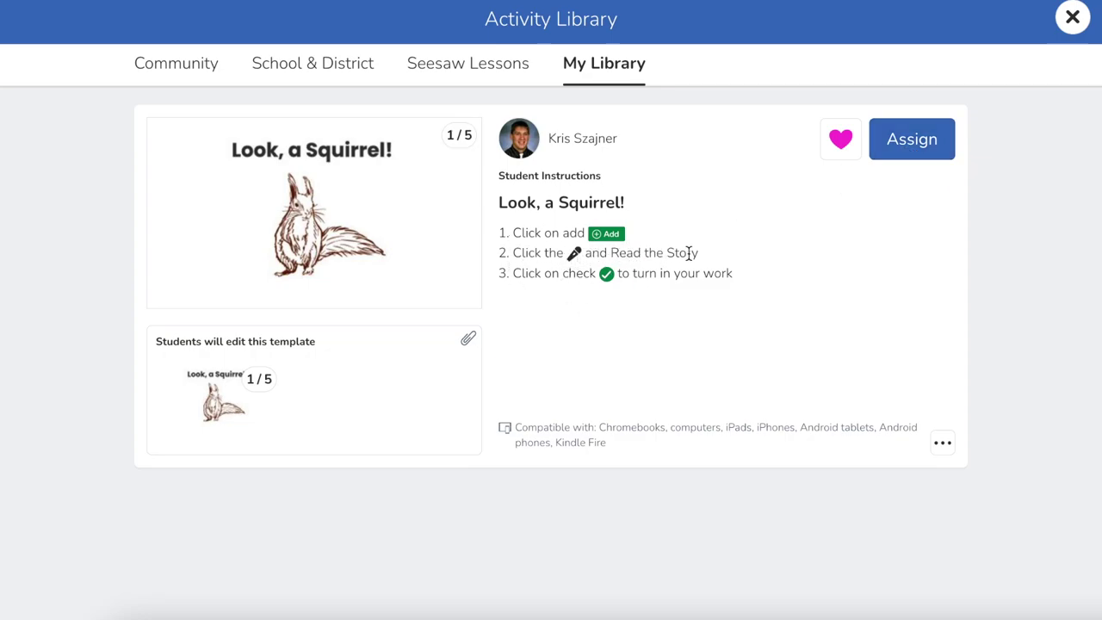
pyautogui.click(217, 401)
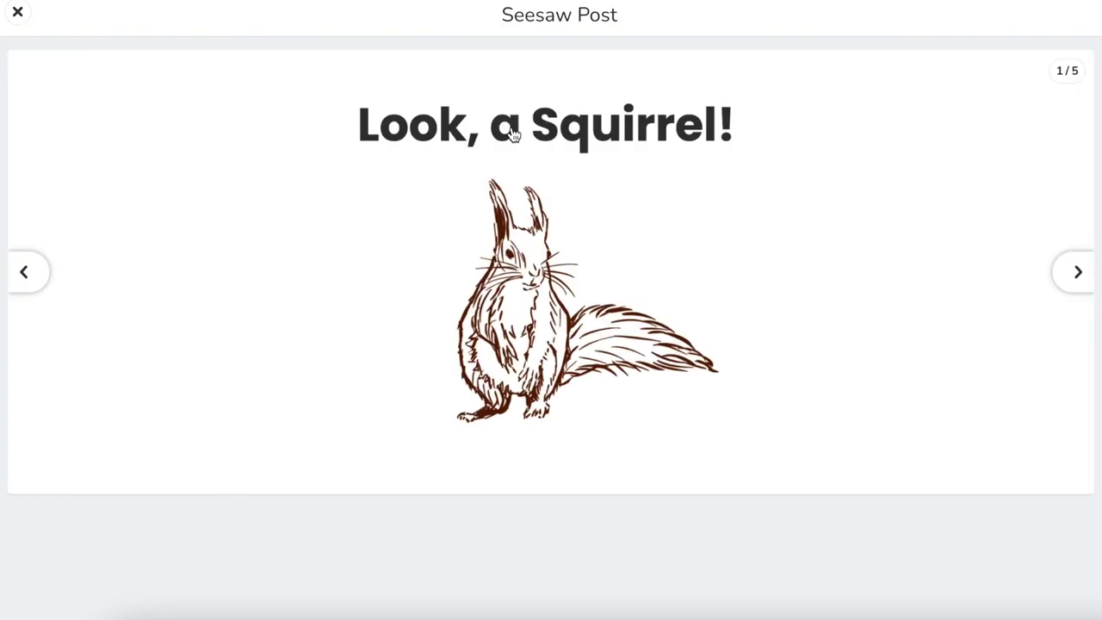
# - Page through the preview's jump, climb and eat slides, then close it
pyautogui.click(1077, 274)
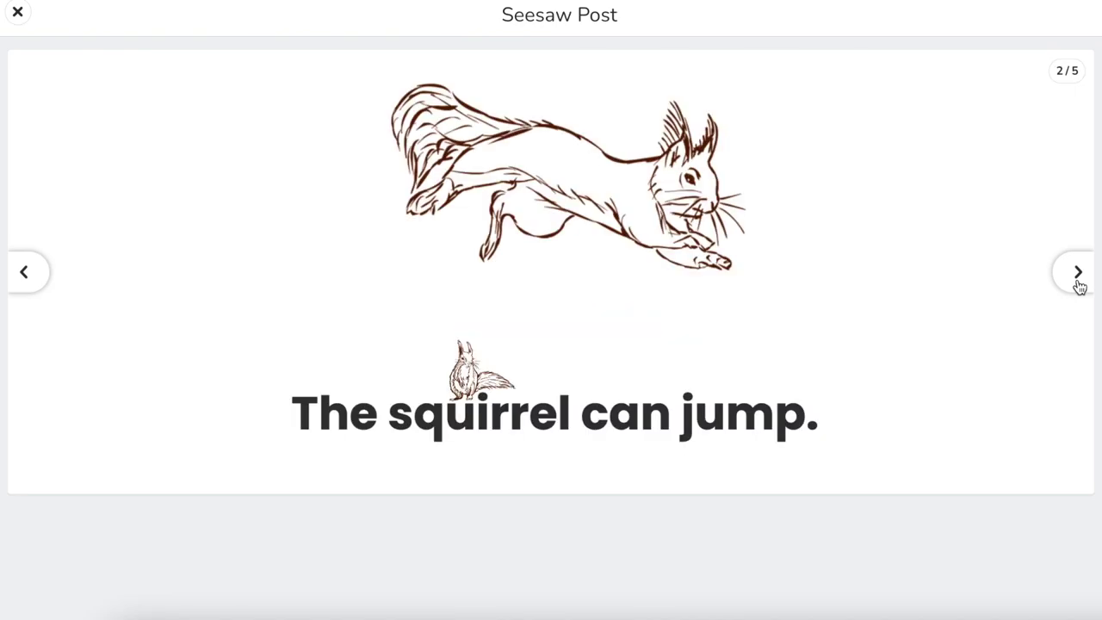
pyautogui.click(1078, 277)
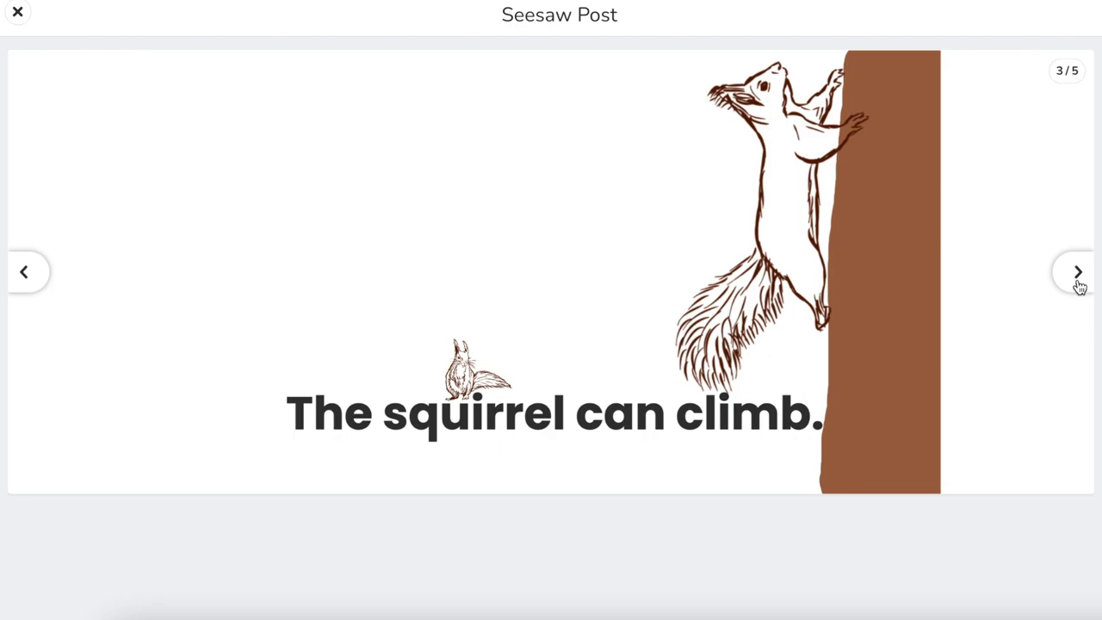
pyautogui.click(1076, 281)
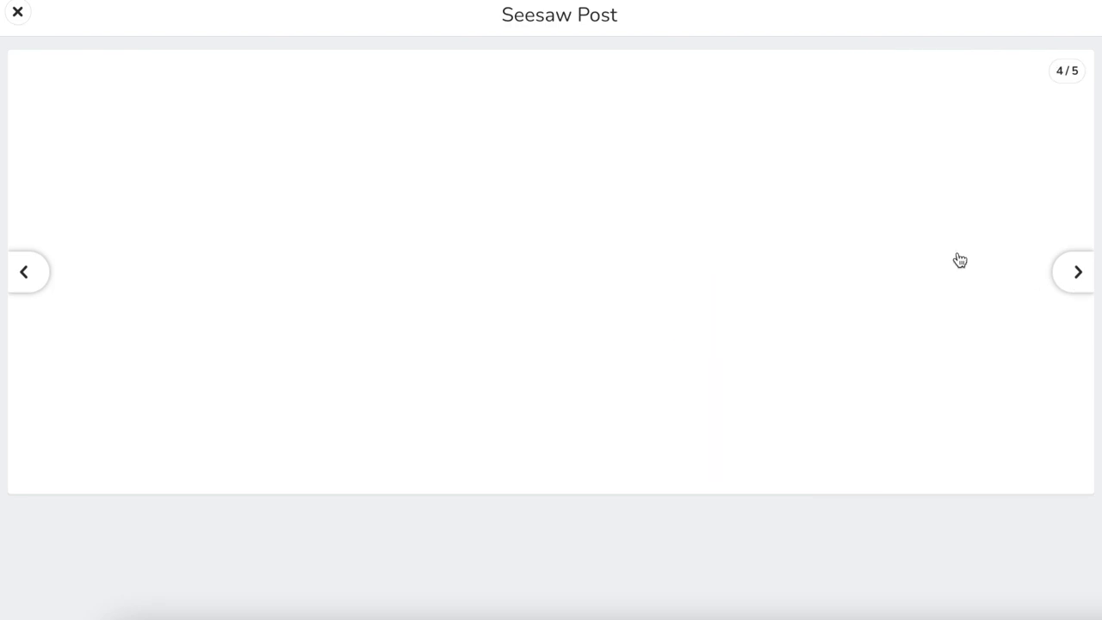
pyautogui.click(18, 14)
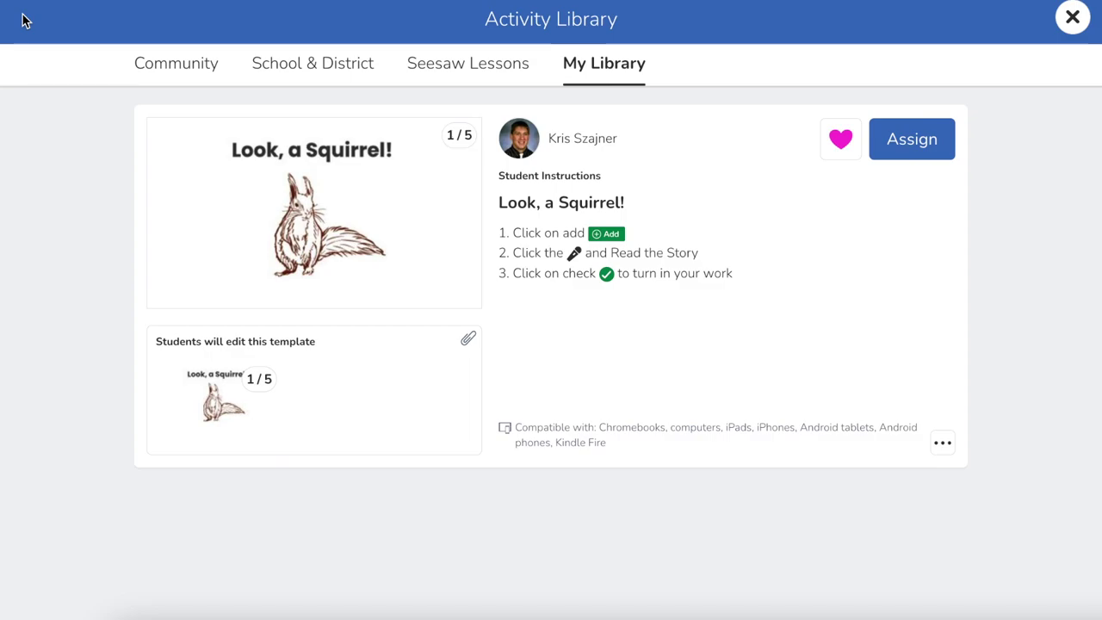